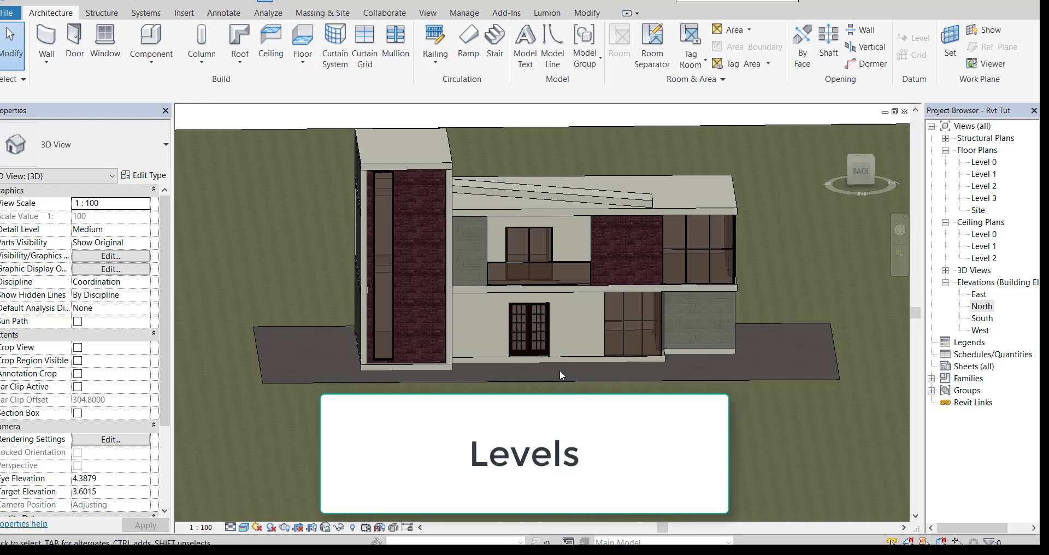
Step: Orbit the house model and open its North elevation view
{"action": "middle_click_drag", "start_coordinate": [559, 375], "coordinate": [588, 386], "text": "shift"}
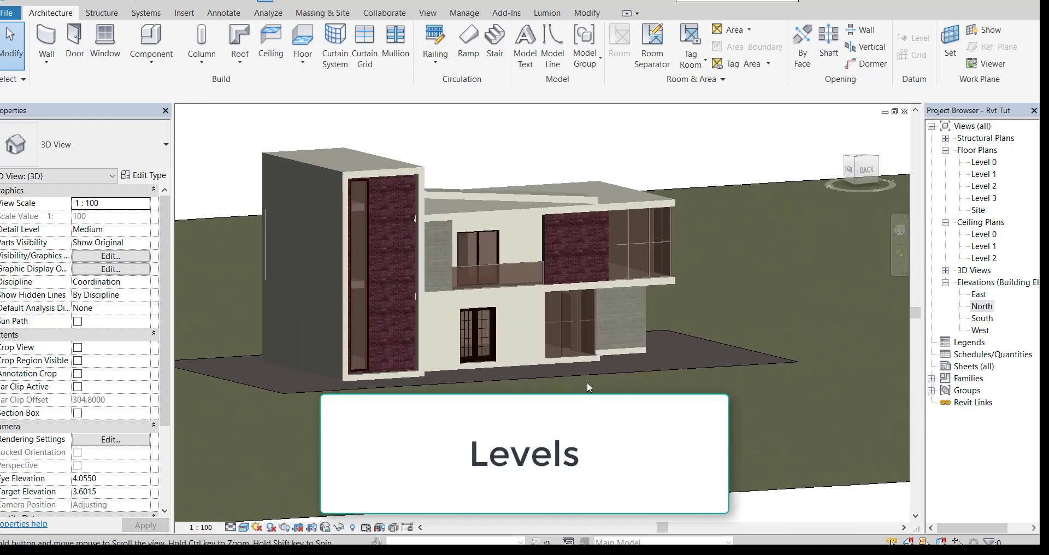
{"action": "double_click", "coordinate": [982, 308]}
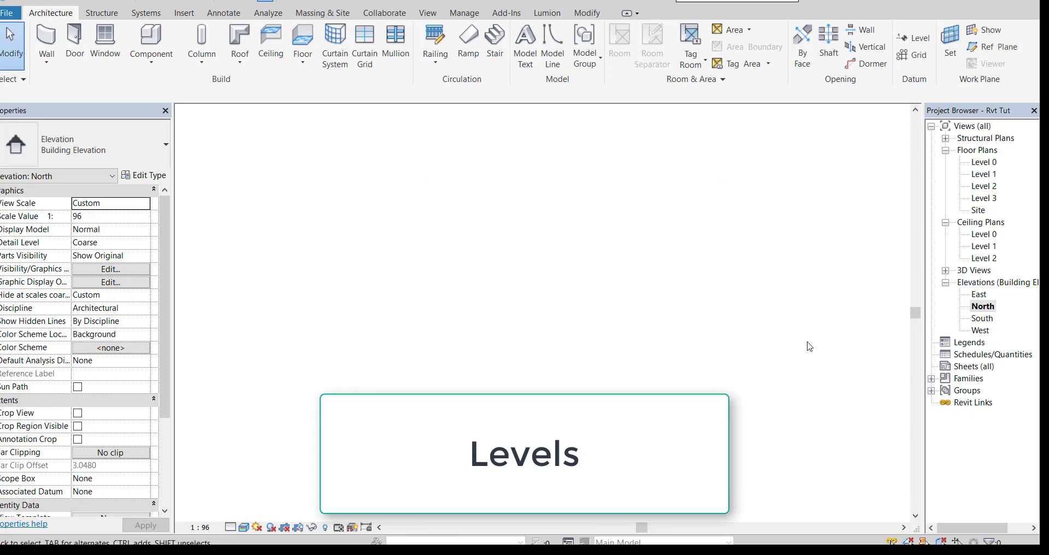
{"action": "scroll", "coordinate": [637, 337], "scroll_direction": "up", "scroll_amount": 2}
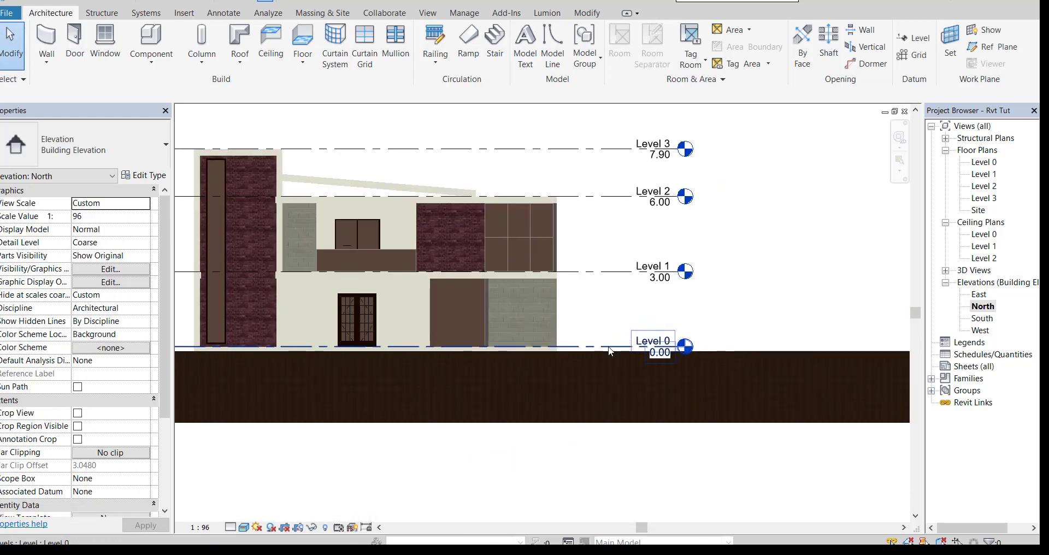
Step: Drag the Level 0 level heads further to the right, then nudge the view
{"action": "left_click", "coordinate": [606, 348]}
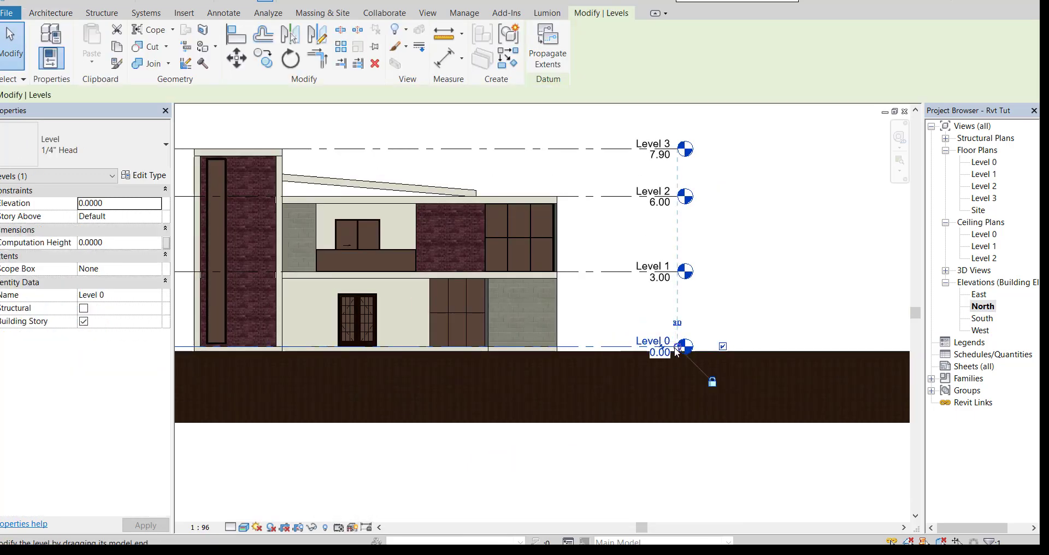
{"action": "left_click_drag", "start_coordinate": [686, 346], "coordinate": [710, 346]}
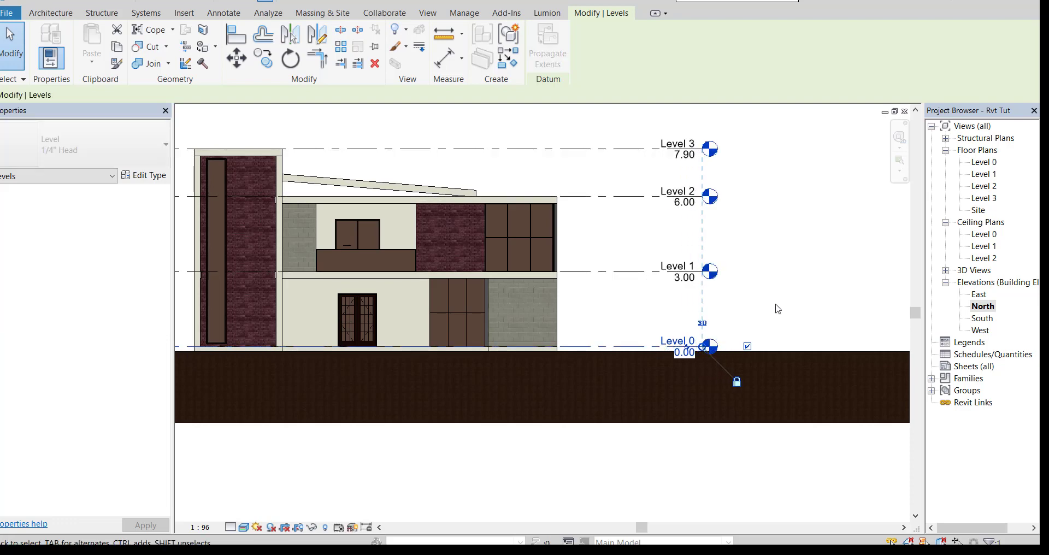
{"action": "left_click", "coordinate": [637, 336]}
{"action": "middle_click_drag", "start_coordinate": [641, 330], "coordinate": [667, 346]}
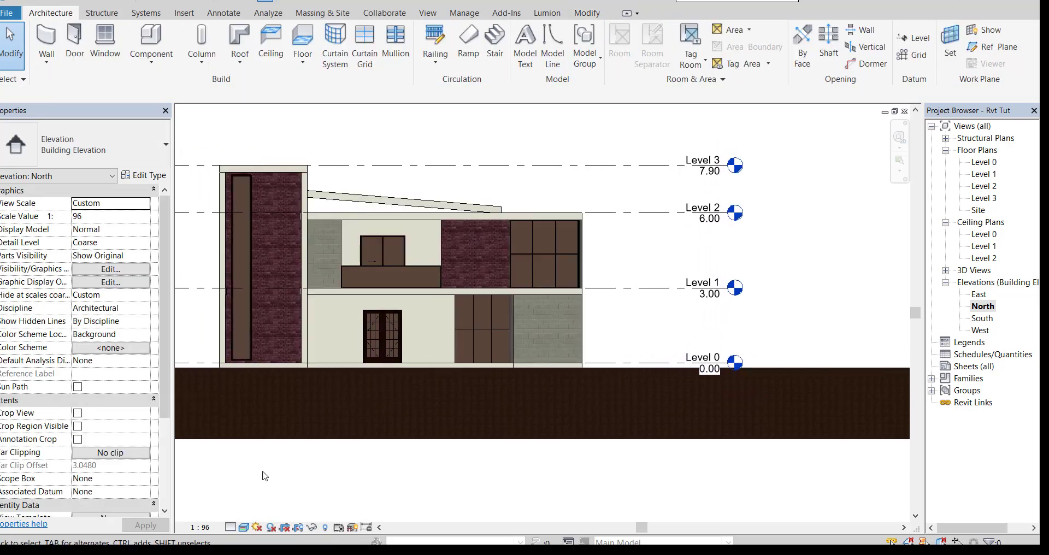
Step: In the other Revit window, create a new project from the Architectural Template
{"action": "left_click", "coordinate": [269, 519]}
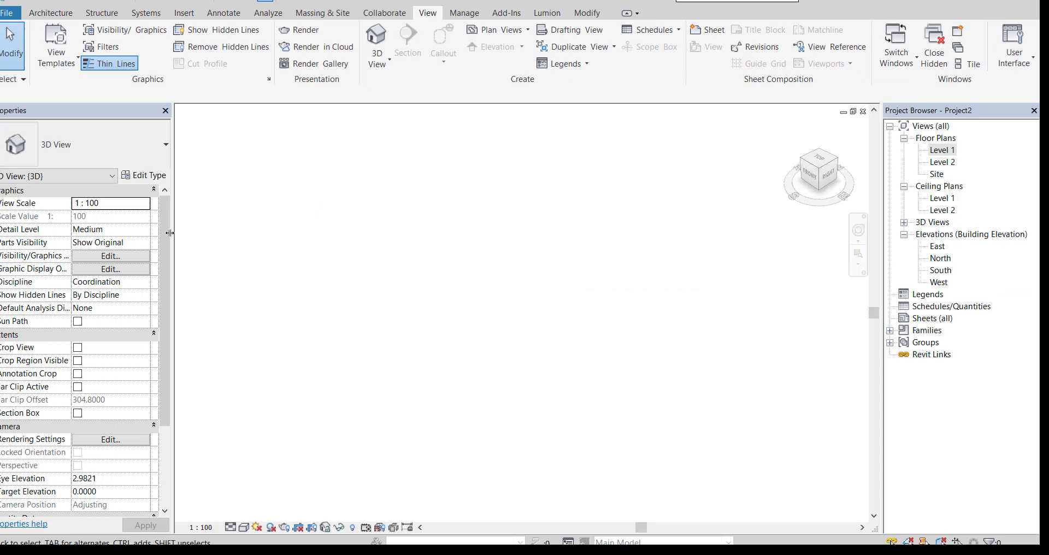
{"action": "left_click", "coordinate": [8, 18]}
{"action": "left_click", "coordinate": [16, 57]}
{"action": "left_click", "coordinate": [508, 243]}
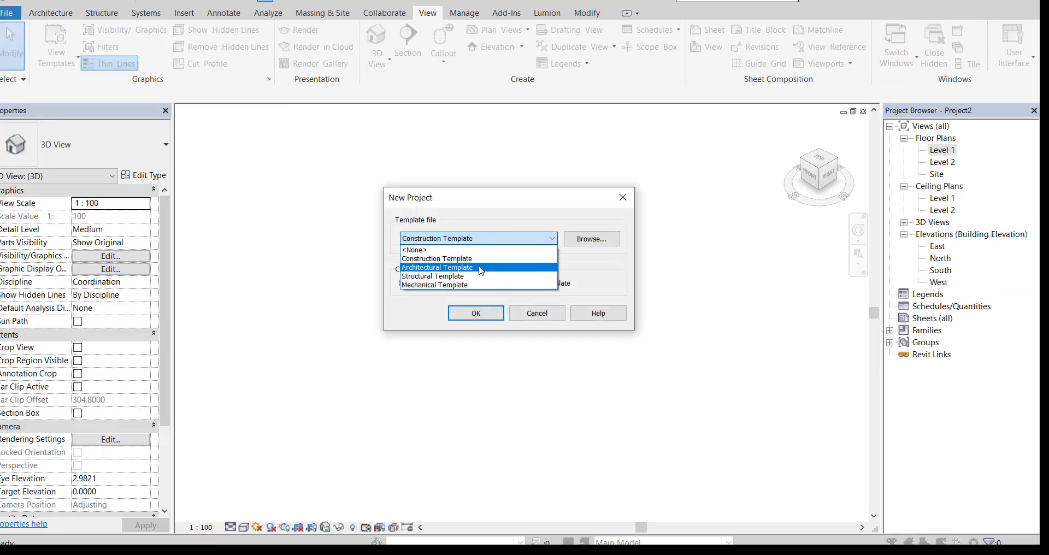
{"action": "left_click", "coordinate": [481, 263]}
{"action": "left_click", "coordinate": [469, 320]}
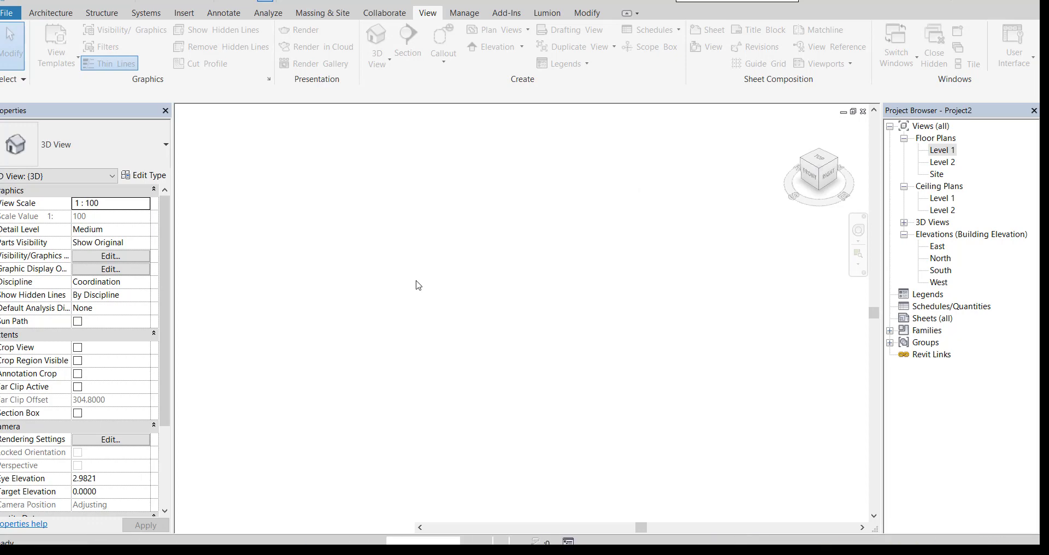
Step: In Project Units, set Length to Meters with 2 decimal places
{"action": "left_click", "coordinate": [465, 13]}
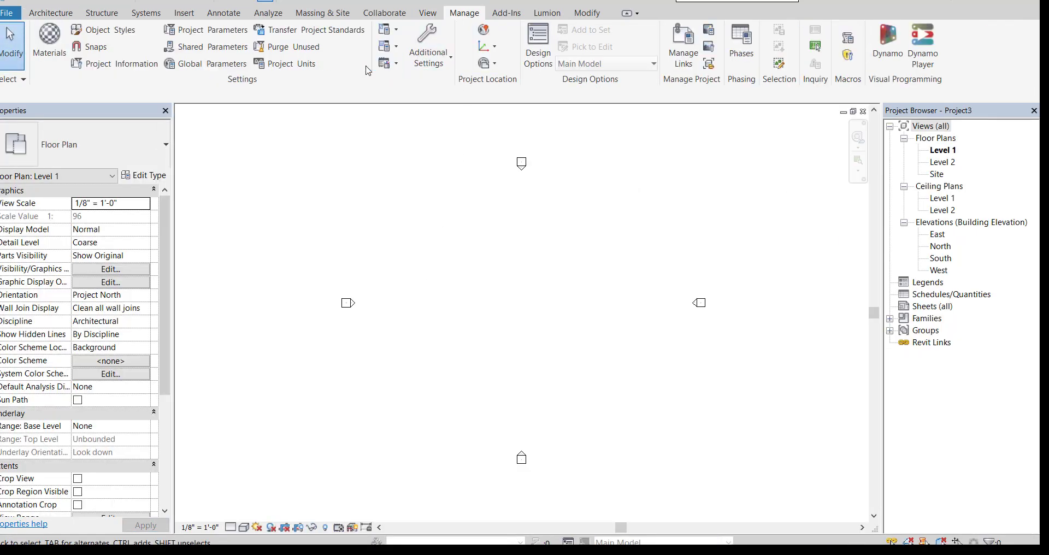
{"action": "left_click", "coordinate": [288, 66]}
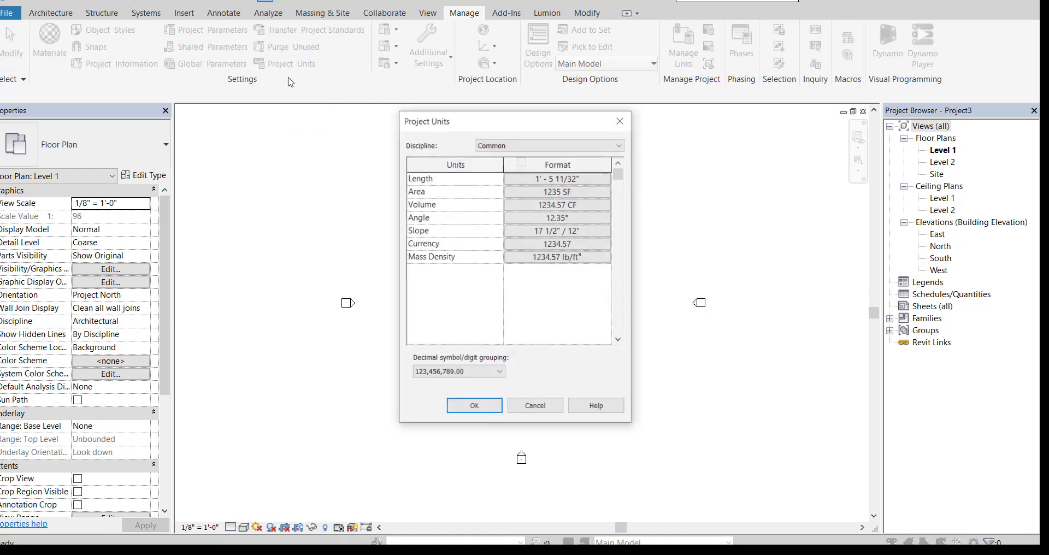
{"action": "left_click", "coordinate": [556, 182]}
{"action": "left_click", "coordinate": [279, 215]}
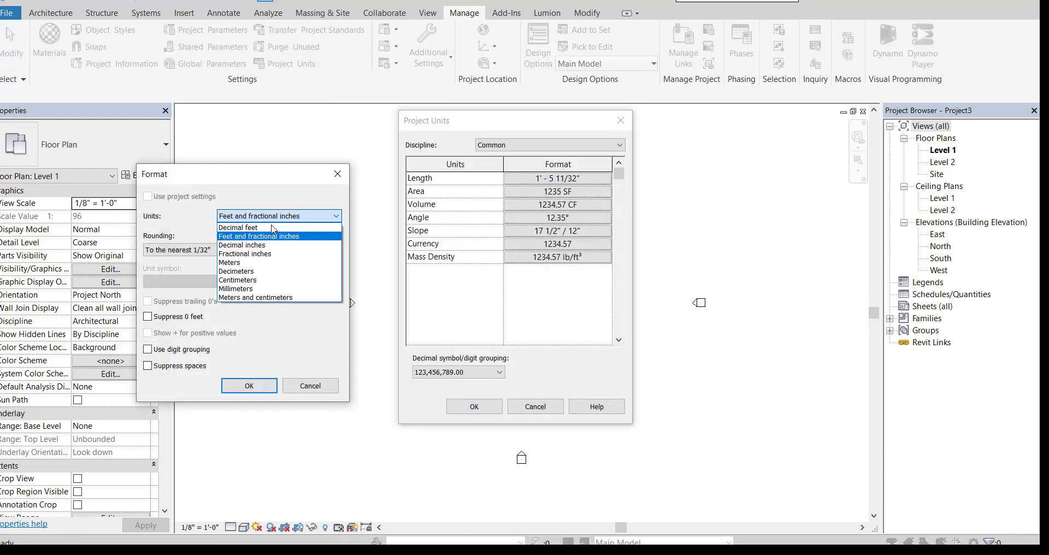
{"action": "left_click", "coordinate": [266, 267]}
{"action": "left_click", "coordinate": [185, 250]}
{"action": "left_click", "coordinate": [178, 319]}
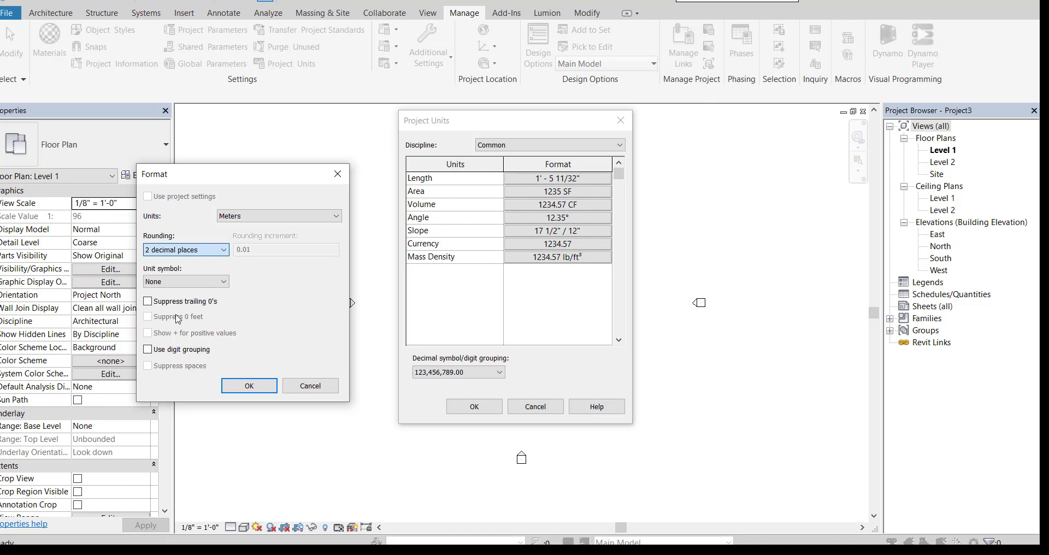
{"action": "left_click", "coordinate": [248, 388]}
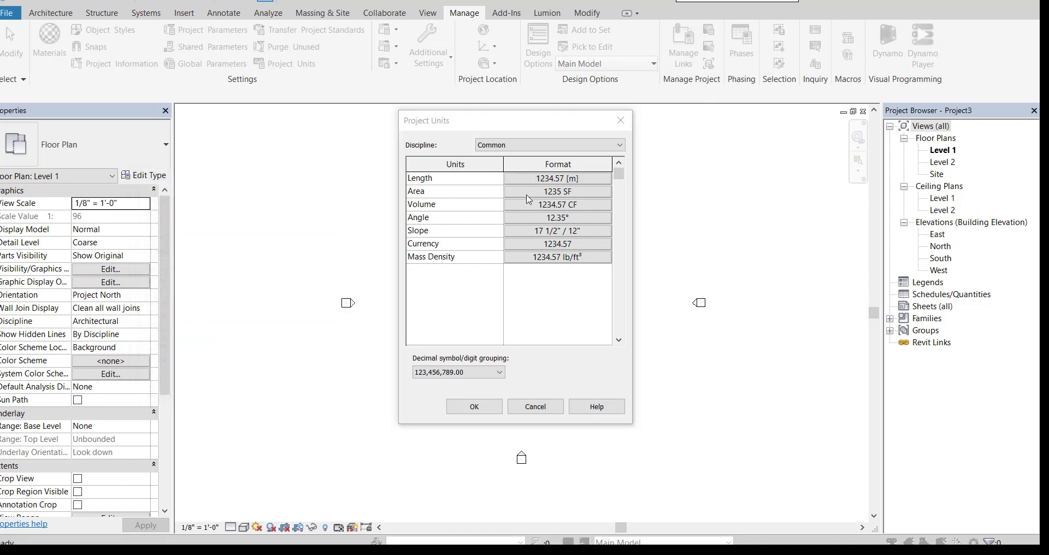
Step: Set Area to Square meters with 2 decimal places
{"action": "left_click", "coordinate": [558, 191]}
{"action": "left_click", "coordinate": [262, 217]}
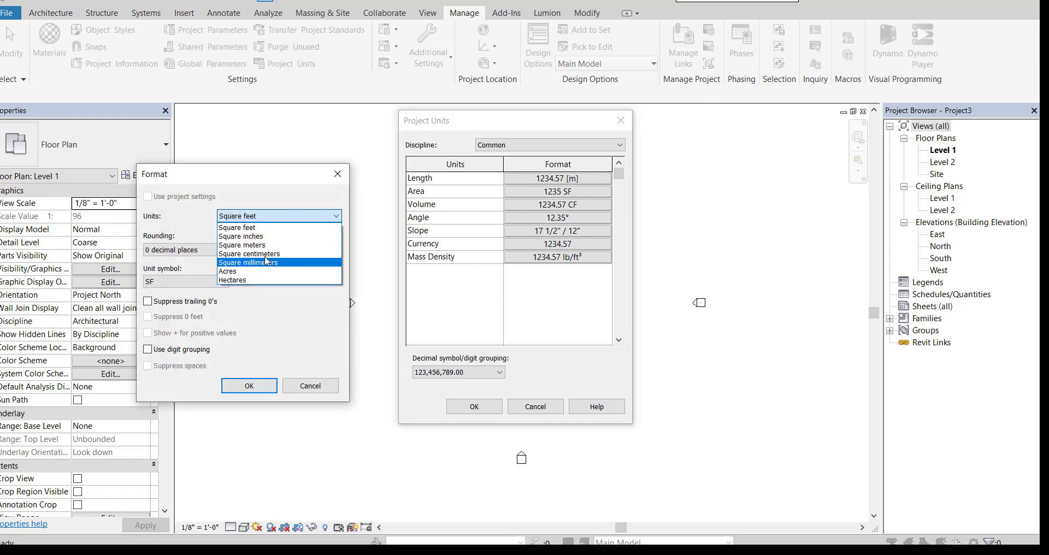
{"action": "left_click", "coordinate": [256, 244]}
{"action": "left_click", "coordinate": [185, 250]}
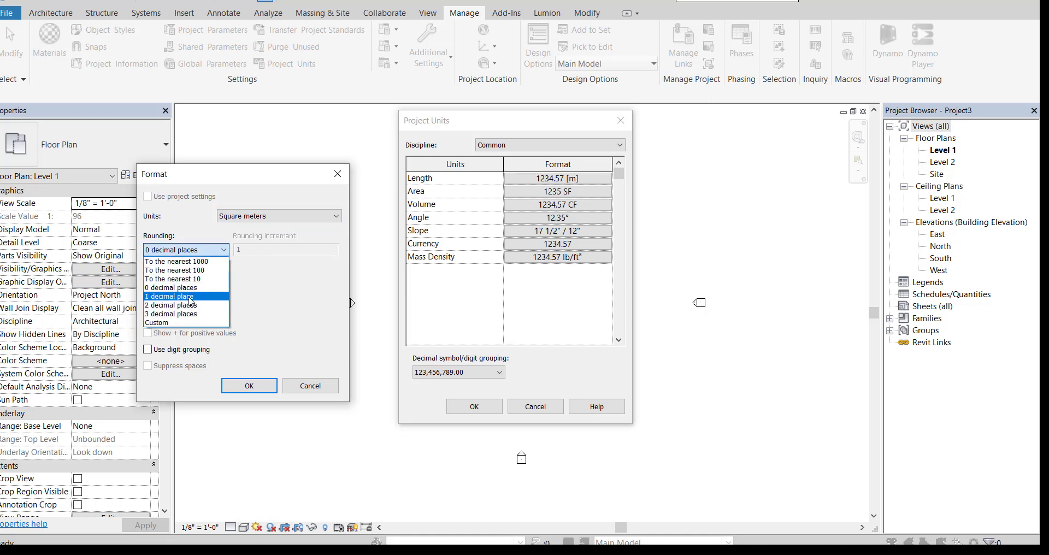
{"action": "left_click", "coordinate": [190, 304]}
{"action": "left_click", "coordinate": [249, 386]}
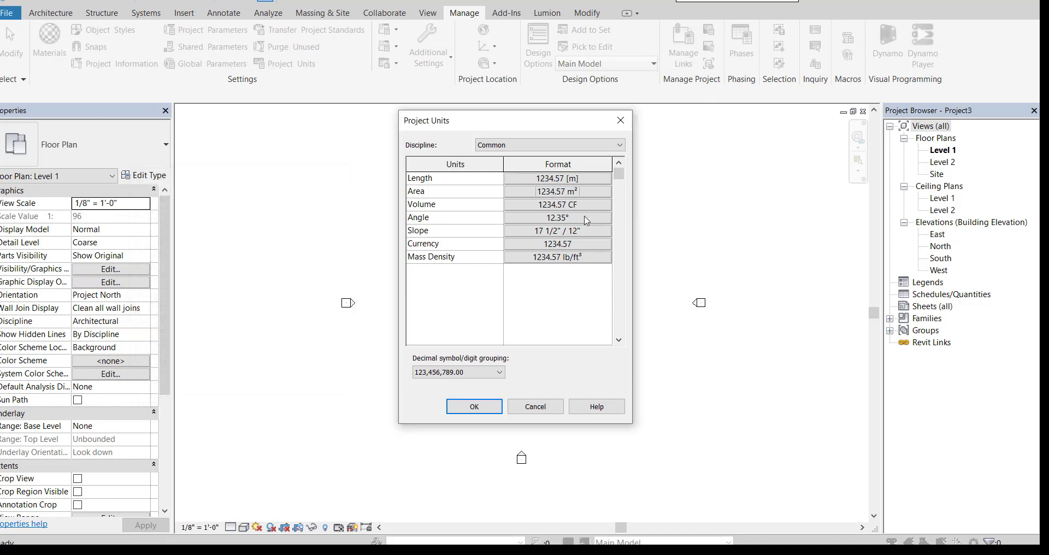
Step: Set Volume to Cubic meters with 2 decimal places and apply the units
{"action": "left_click", "coordinate": [557, 205]}
{"action": "left_click", "coordinate": [279, 216]}
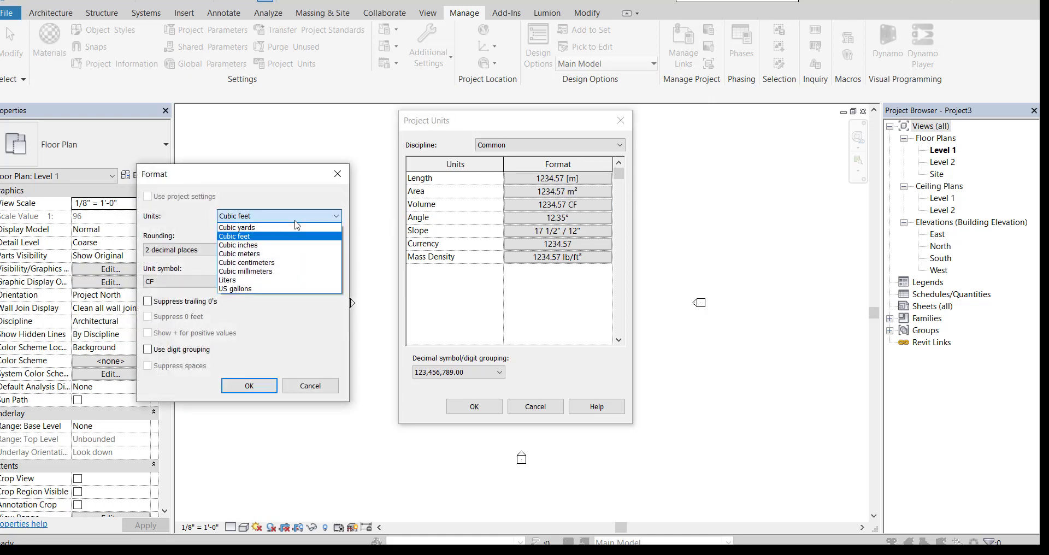
{"action": "left_click", "coordinate": [274, 254]}
{"action": "left_click", "coordinate": [186, 249]}
{"action": "left_click", "coordinate": [188, 305]}
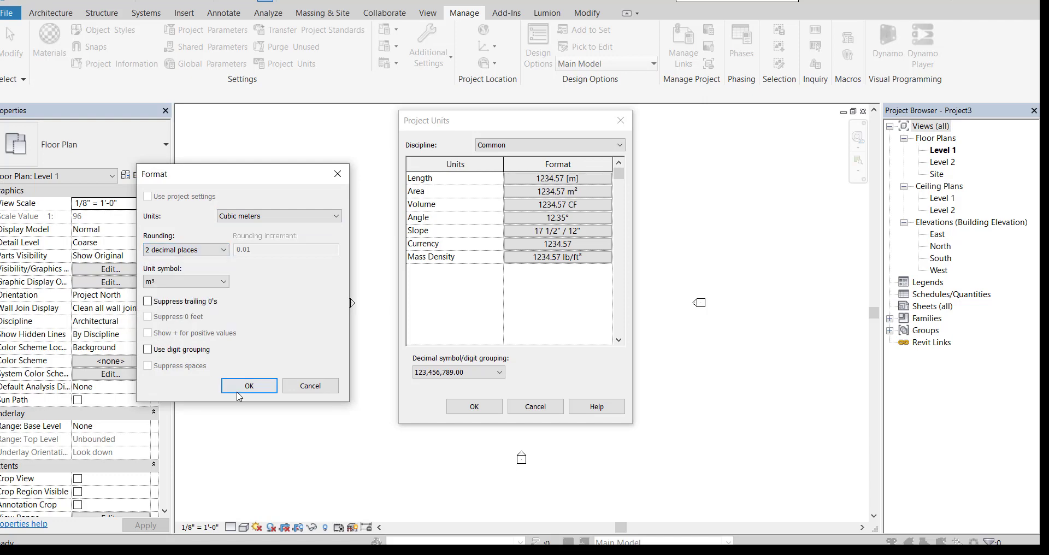
{"action": "left_click", "coordinate": [243, 389]}
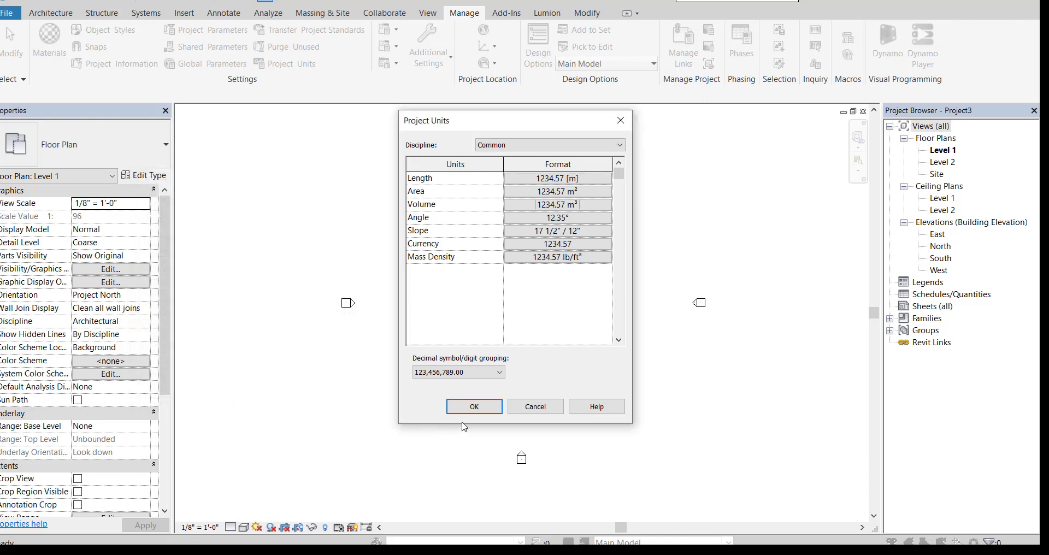
{"action": "left_click", "coordinate": [473, 407]}
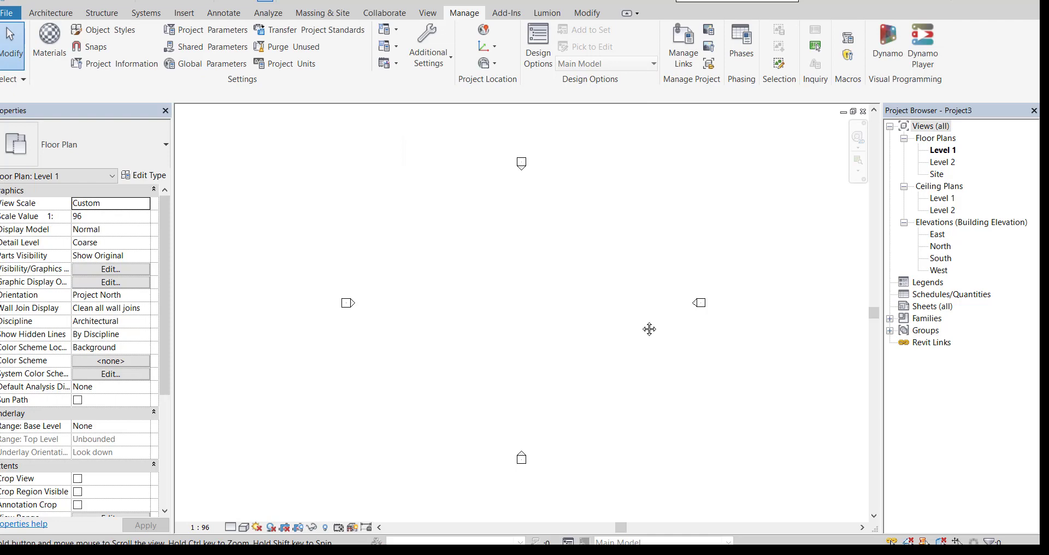
Step: Open the new project's North elevation and zoom in on the Level 1 and Level 2 heads
{"action": "mouse_move", "coordinate": [649, 328]}
{"action": "middle_mouse_down"}
{"action": "mouse_move", "coordinate": [627, 326]}
{"action": "mouse_move", "coordinate": [646, 330]}
{"action": "middle_mouse_up"}
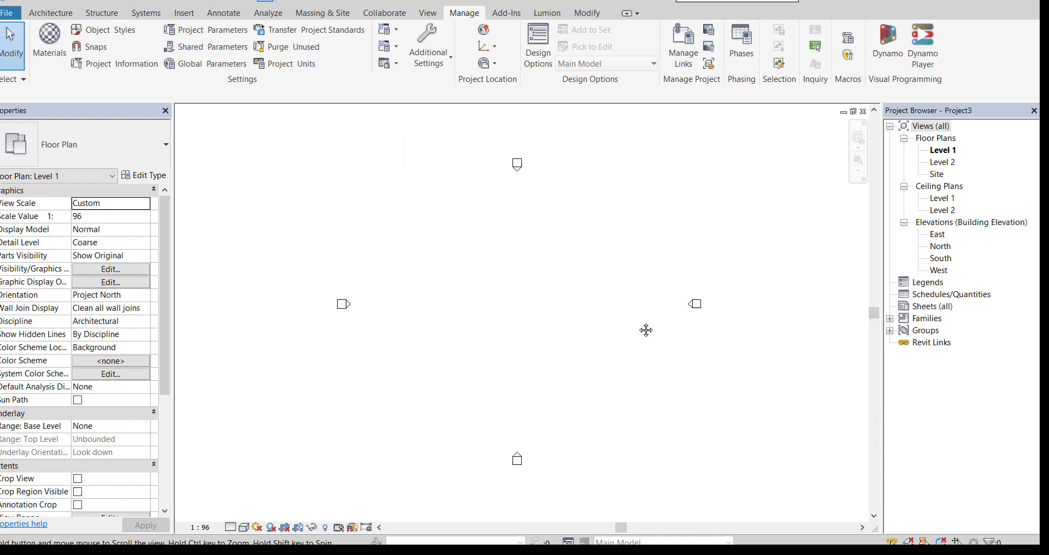
{"action": "left_click", "coordinate": [222, 2]}
{"action": "double_click", "coordinate": [935, 258]}
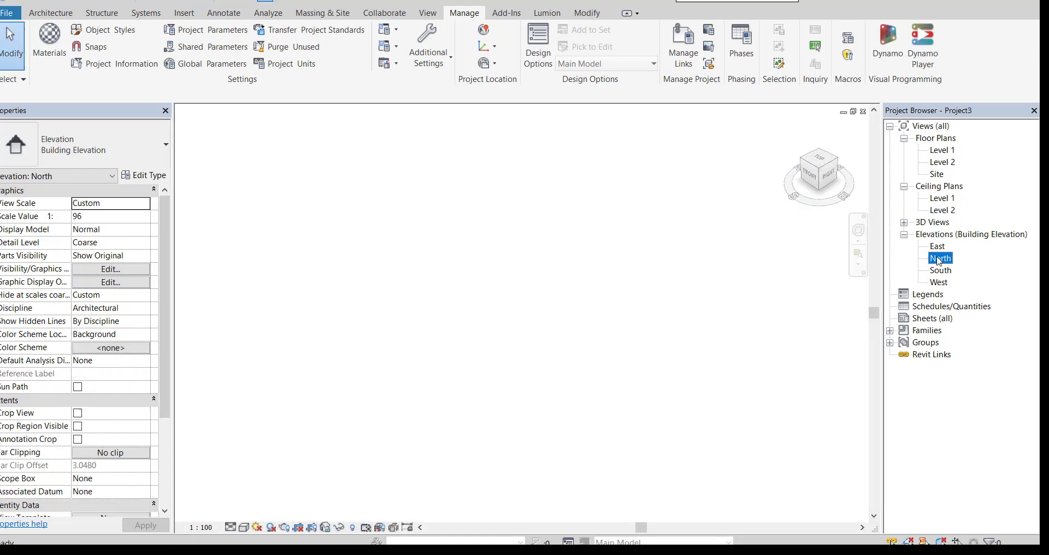
{"action": "scroll", "coordinate": [737, 375], "scroll_direction": "up", "scroll_amount": 1}
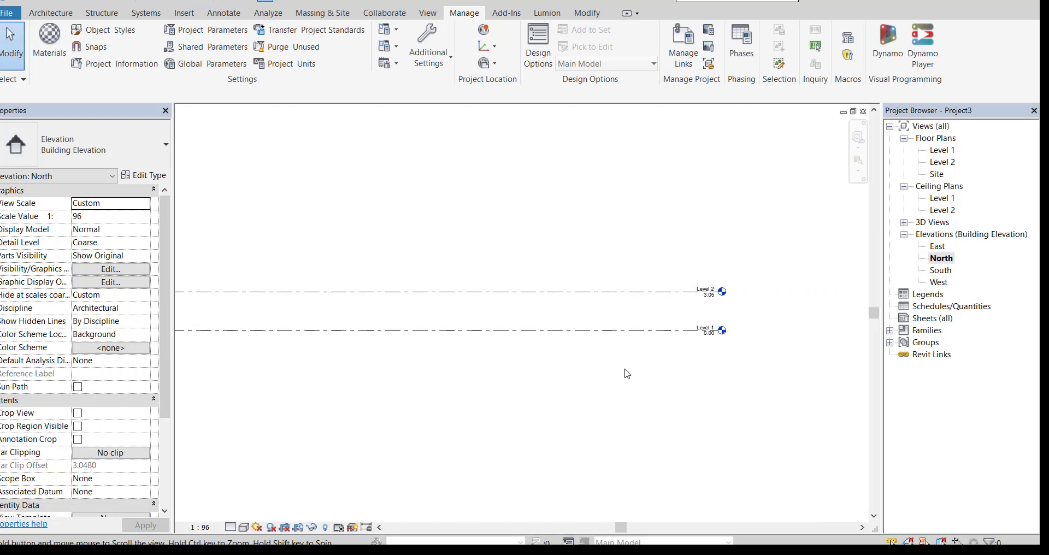
{"action": "scroll", "coordinate": [727, 371], "scroll_direction": "up", "scroll_amount": 2}
{"action": "scroll", "coordinate": [726, 374], "scroll_direction": "up", "scroll_amount": 2}
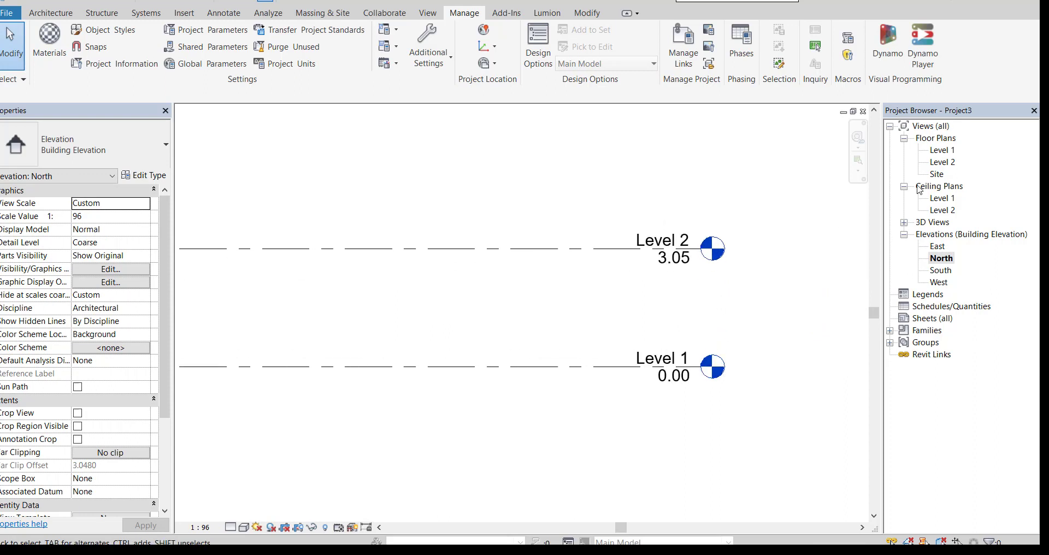
Step: Duplicate the Level 1 floor plan, then delete the resulting Level 1 Copy 1 view
{"action": "left_click", "coordinate": [941, 150]}
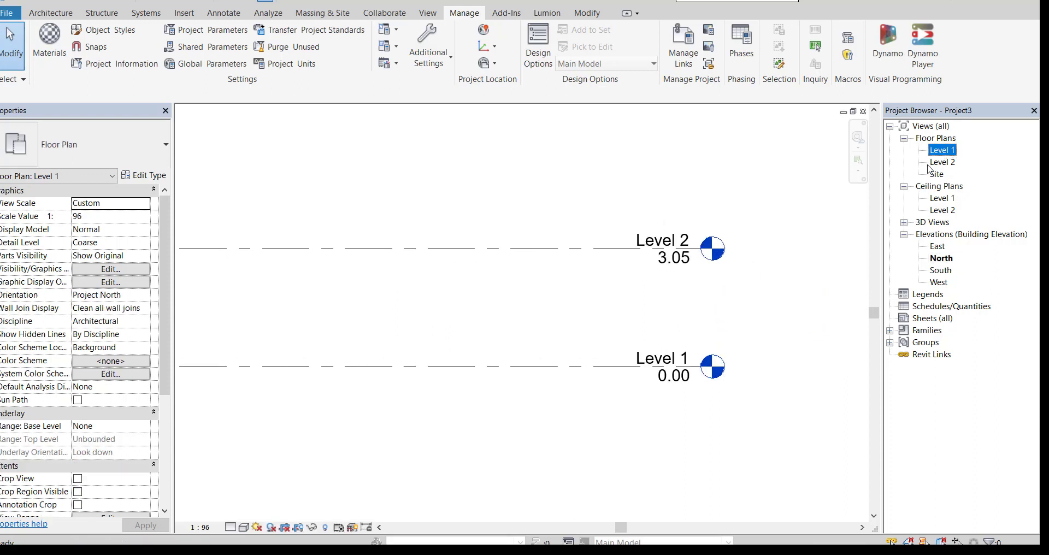
{"action": "right_click", "coordinate": [941, 154]}
{"action": "mouse_move", "coordinate": [943, 245]}
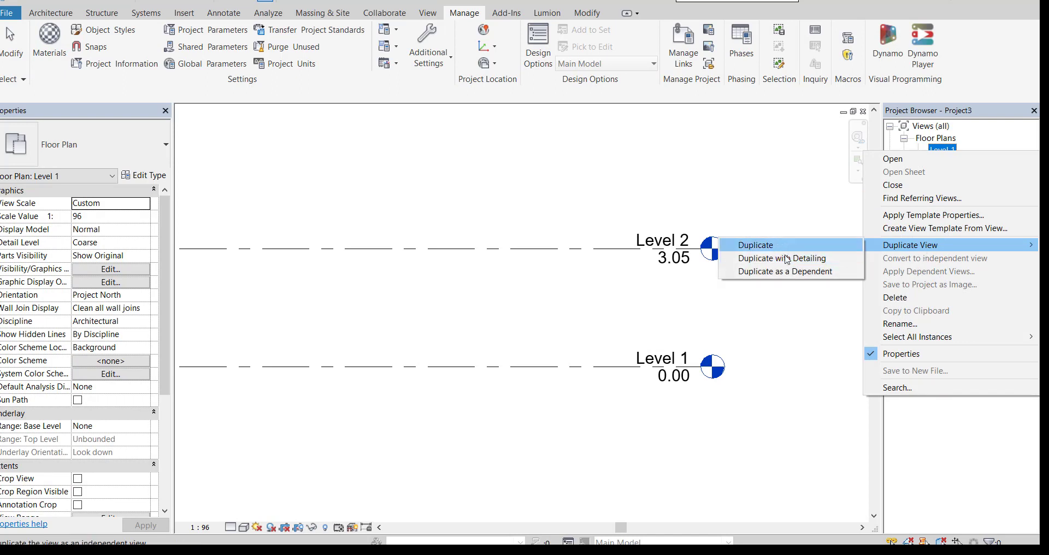
{"action": "left_click", "coordinate": [776, 253]}
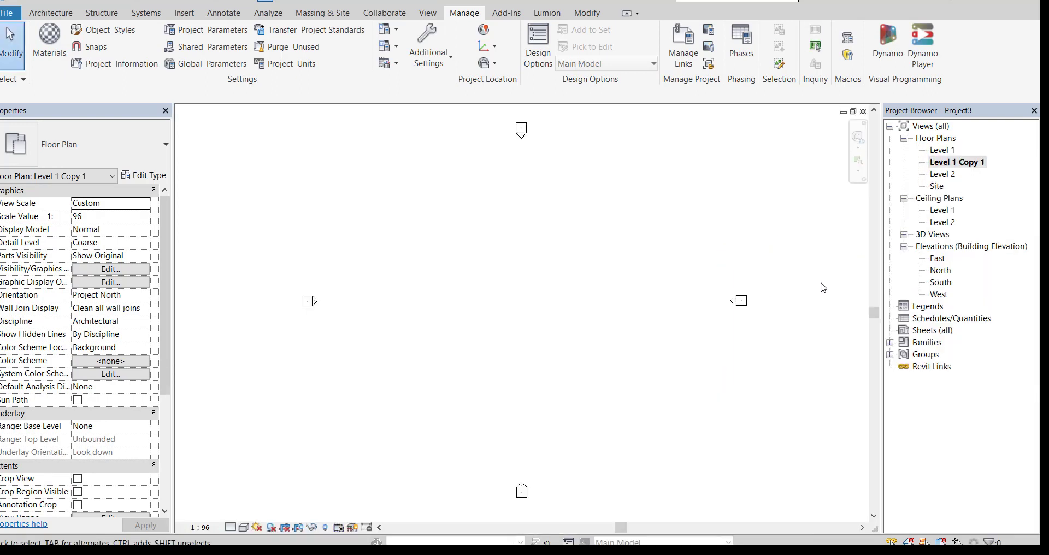
{"action": "right_click", "coordinate": [959, 167]}
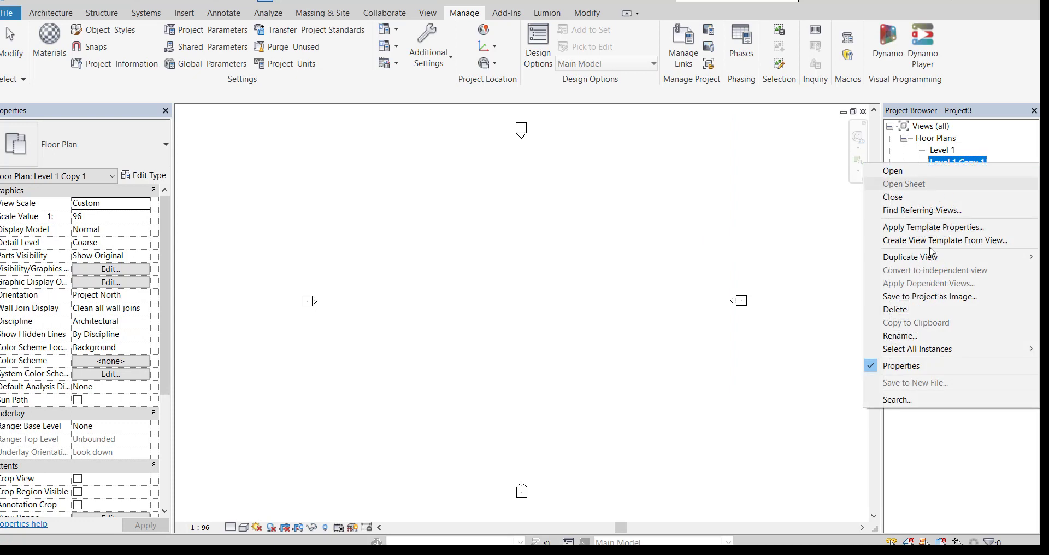
{"action": "left_click", "coordinate": [902, 310]}
Step: Reopen the North elevation and centre the level heads
{"action": "left_click", "coordinate": [944, 250]}
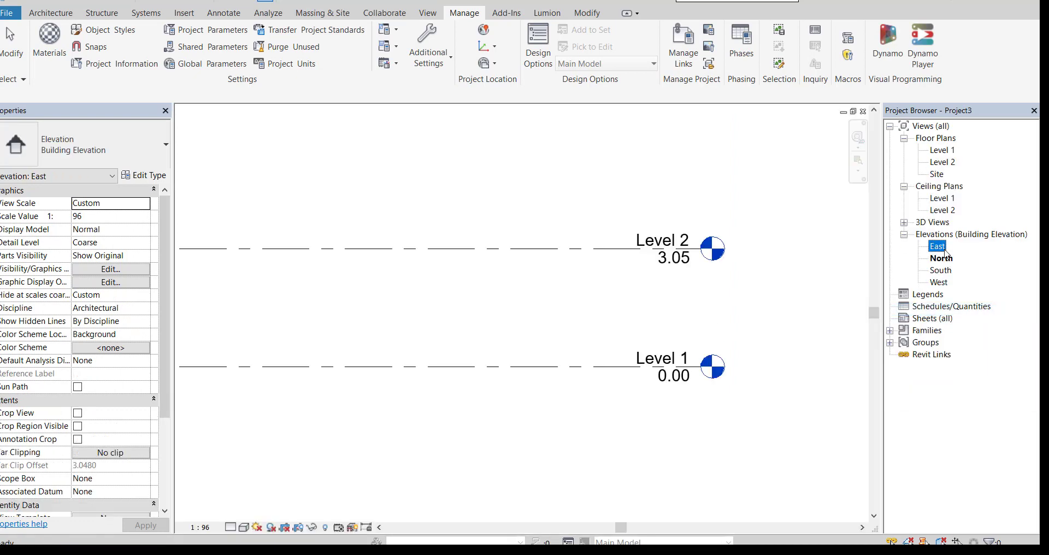
{"action": "left_click", "coordinate": [941, 258]}
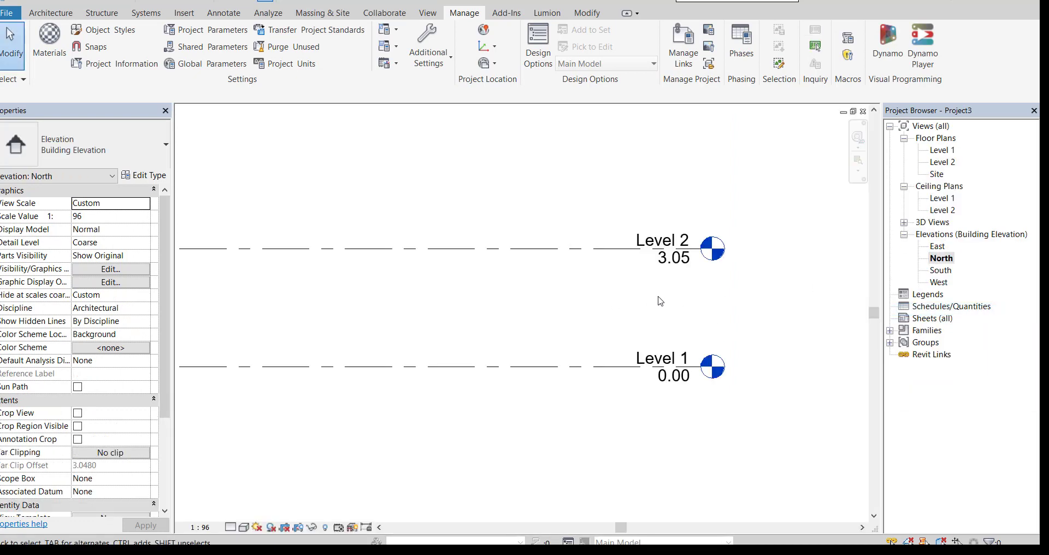
{"action": "mouse_move", "coordinate": [691, 301]}
{"action": "middle_mouse_down"}
{"action": "mouse_move", "coordinate": [725, 295]}
{"action": "mouse_move", "coordinate": [676, 303]}
{"action": "middle_mouse_up"}
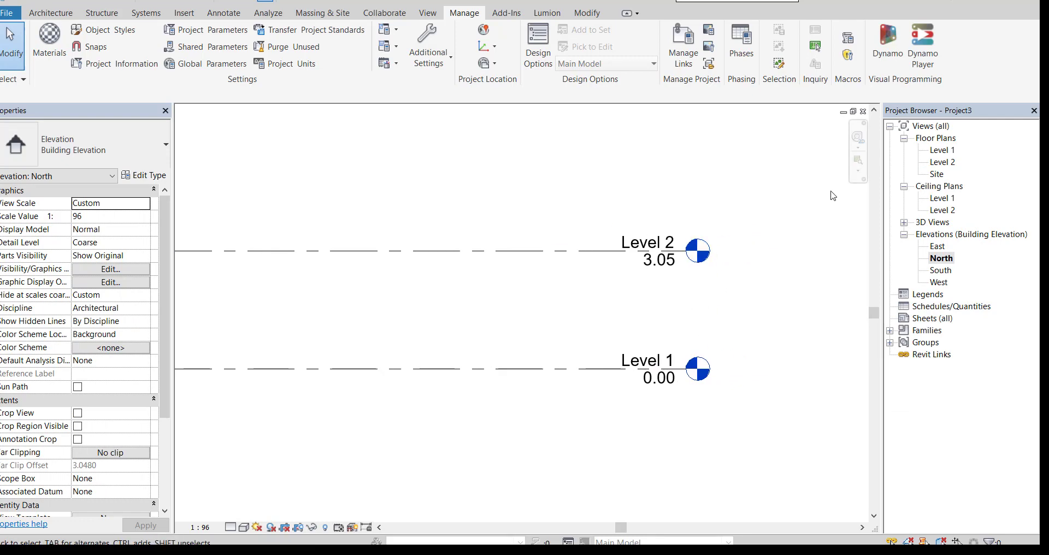
{"action": "left_click", "coordinate": [428, 13]}
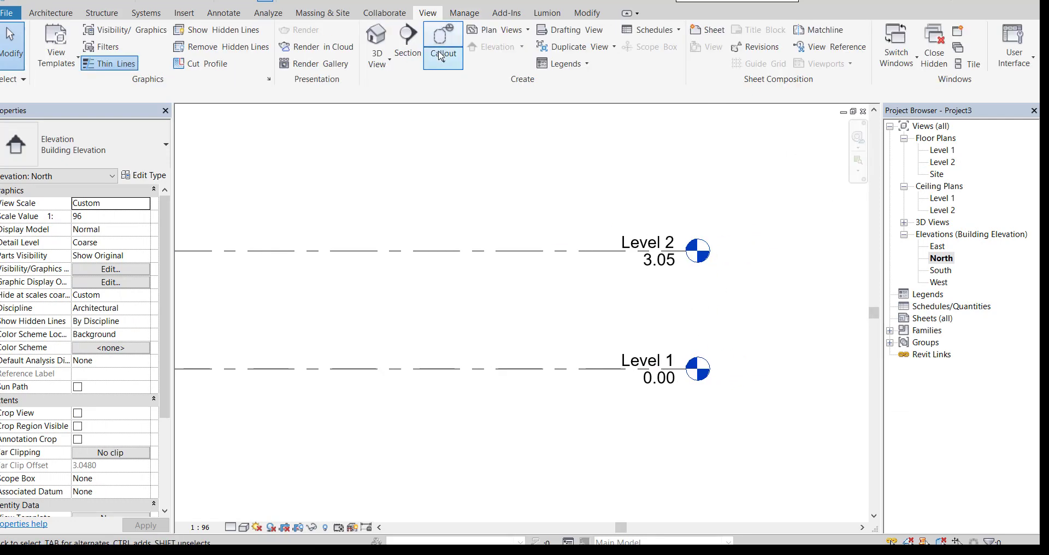
{"action": "left_click", "coordinate": [524, 30]}
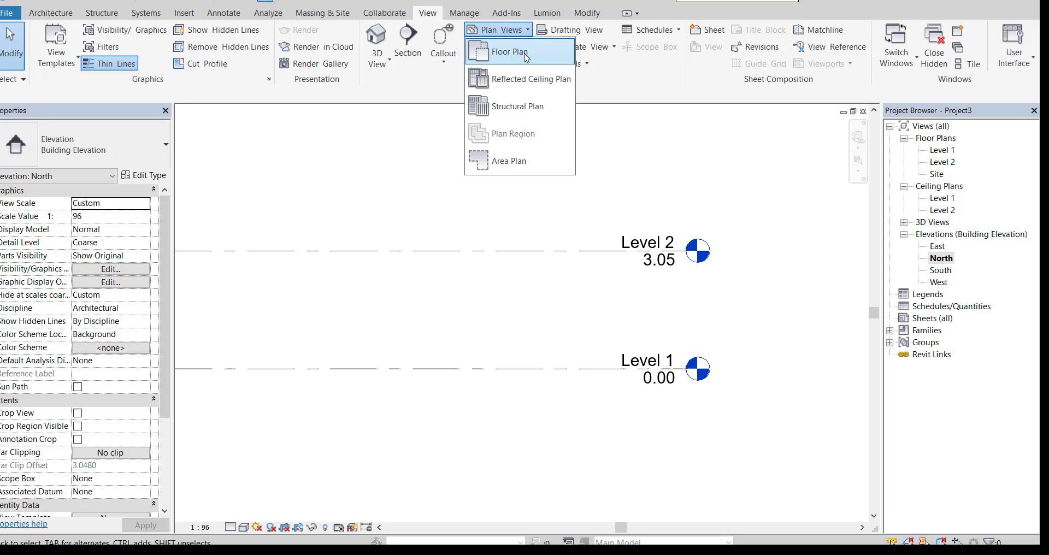
{"action": "left_click", "coordinate": [526, 56]}
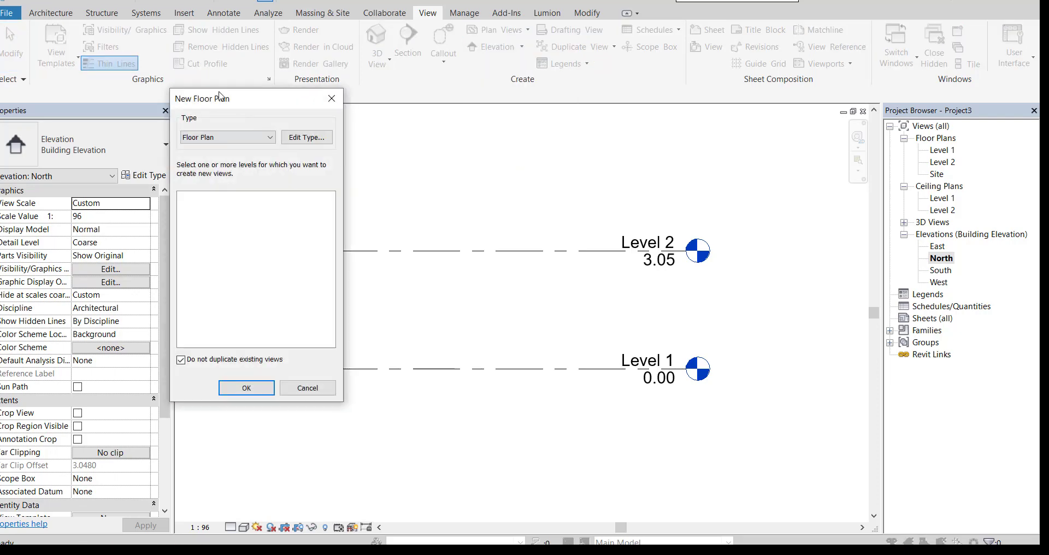
{"action": "left_click_drag", "start_coordinate": [219, 96], "coordinate": [178, 99]}
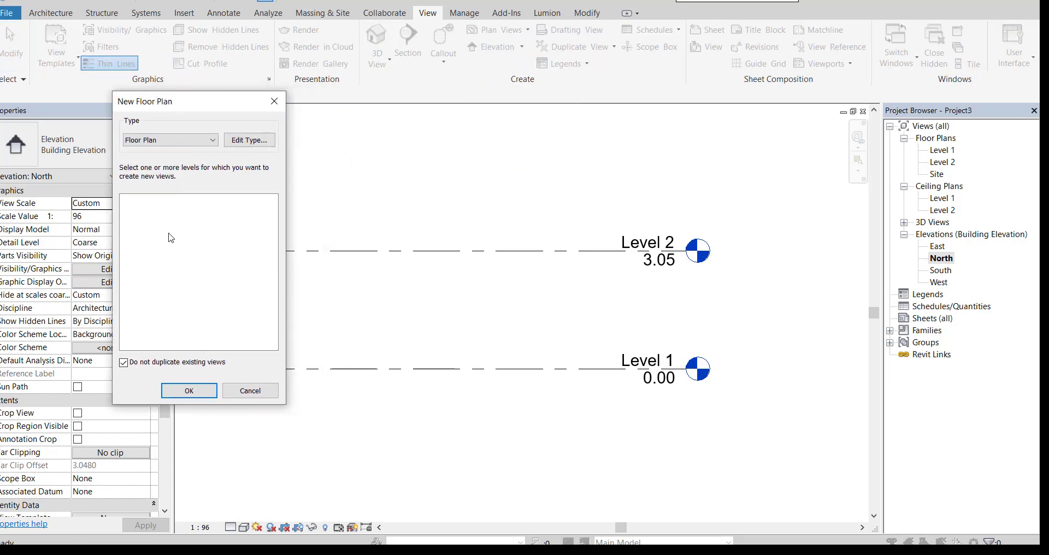
{"action": "left_click_drag", "start_coordinate": [197, 106], "coordinate": [167, 106]}
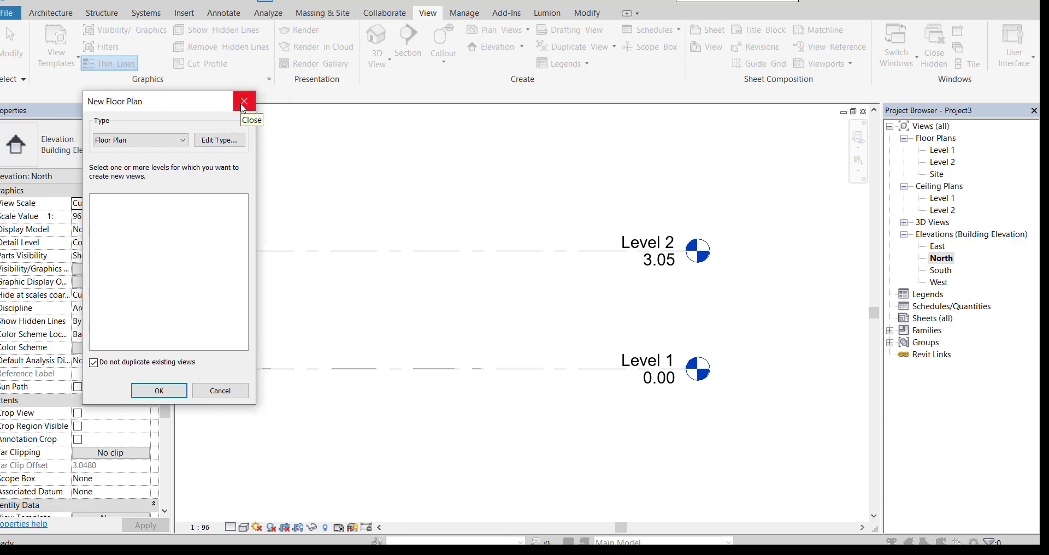
{"action": "left_click", "coordinate": [243, 101]}
{"action": "scroll", "coordinate": [740, 229], "scroll_direction": "down", "scroll_amount": 1}
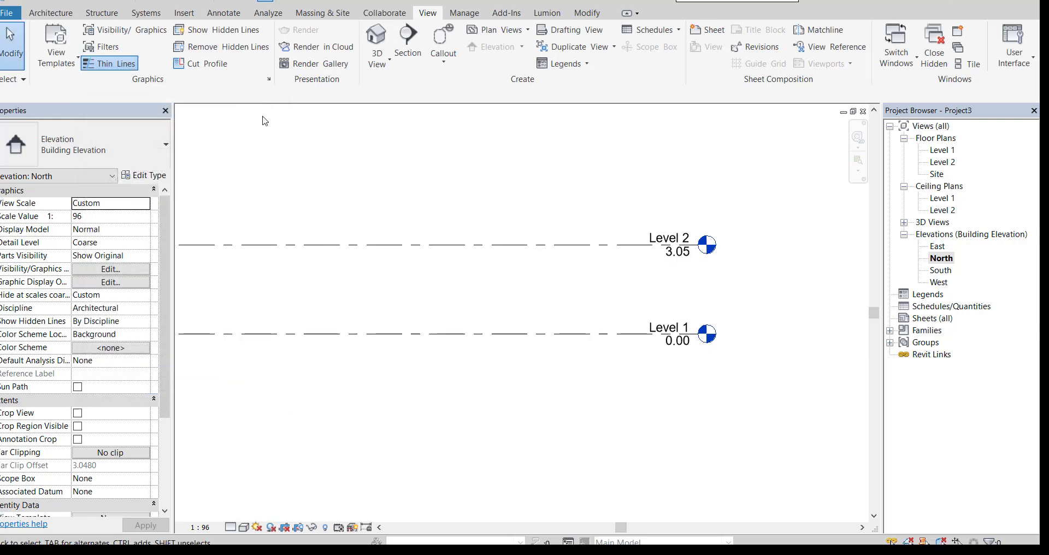
Step: Draw Level 3 with a 3 m offset above Level 2 using the Level tool
{"action": "left_click", "coordinate": [65, 14]}
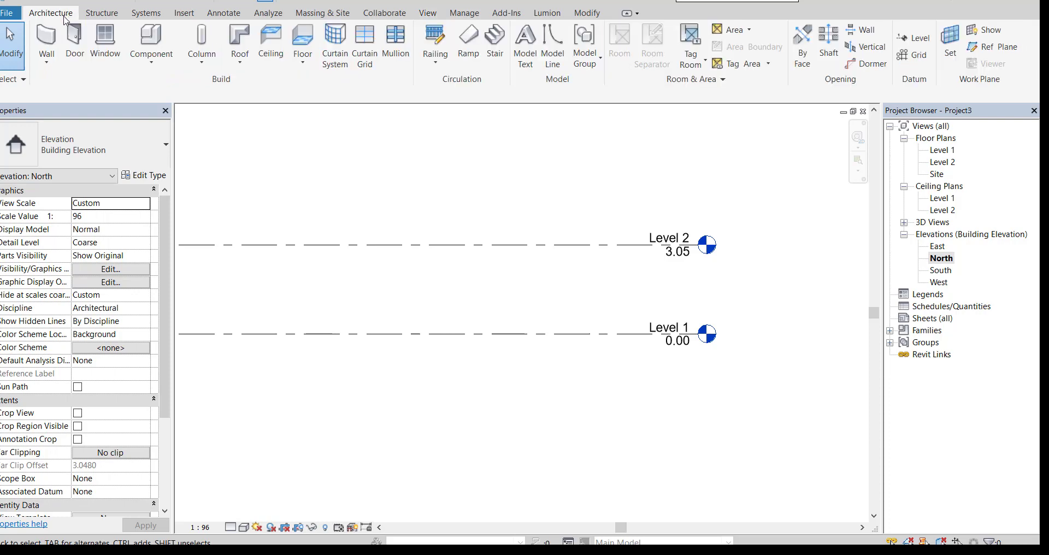
{"action": "left_click", "coordinate": [912, 37]}
{"action": "middle_click_drag", "start_coordinate": [533, 297], "coordinate": [816, 349]}
{"action": "scroll", "coordinate": [753, 349], "scroll_direction": "down", "scroll_amount": 1}
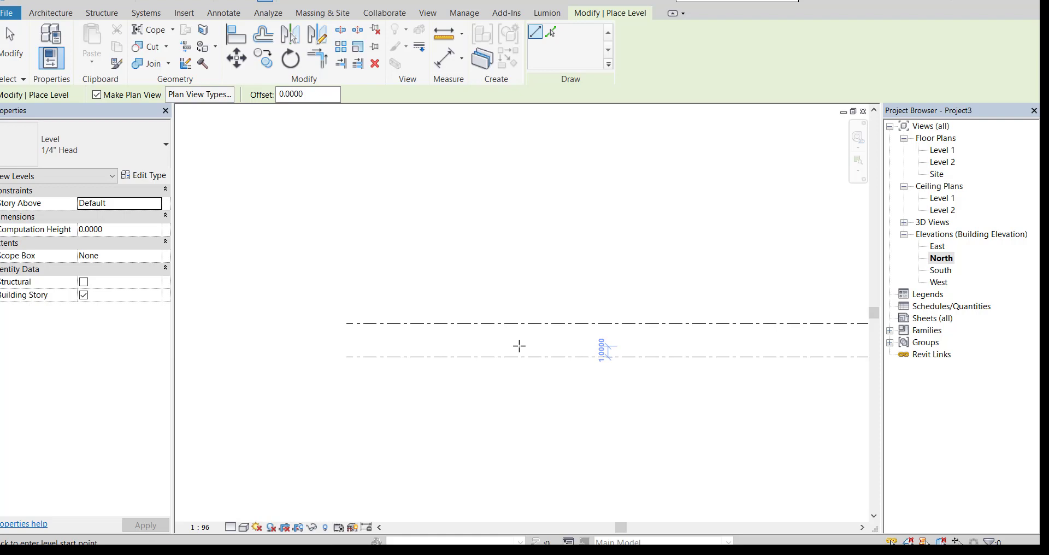
{"action": "type", "text": "3"}
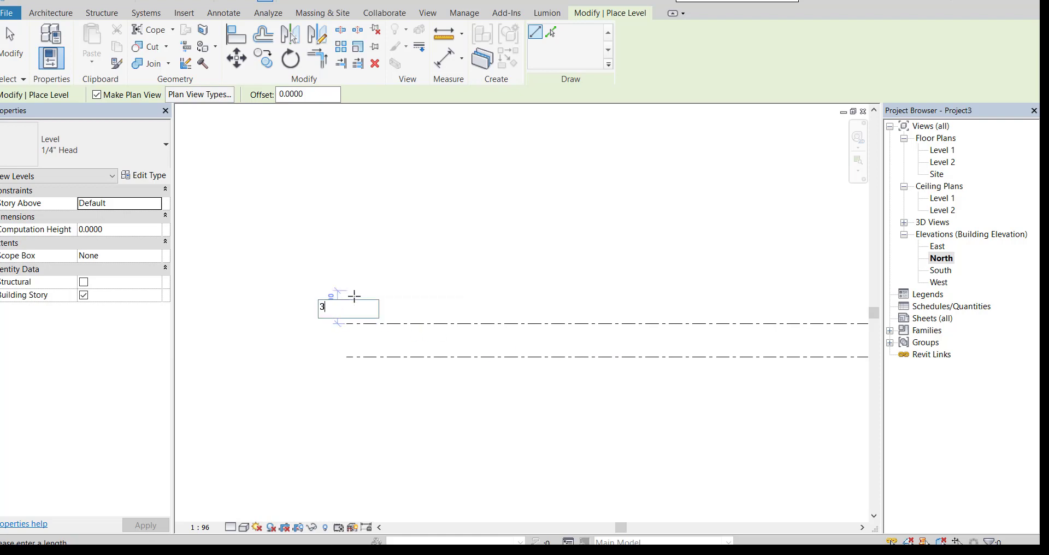
{"action": "type", "text": "00"}
{"action": "key", "text": "Return"}
{"action": "scroll", "coordinate": [528, 290], "scroll_direction": "down", "scroll_amount": 1}
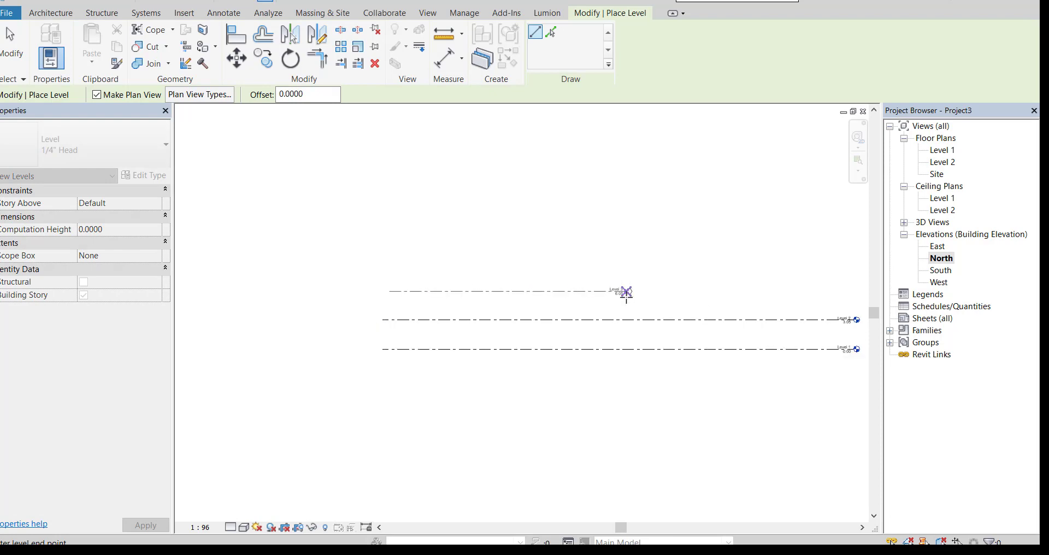
{"action": "left_click", "coordinate": [767, 294]}
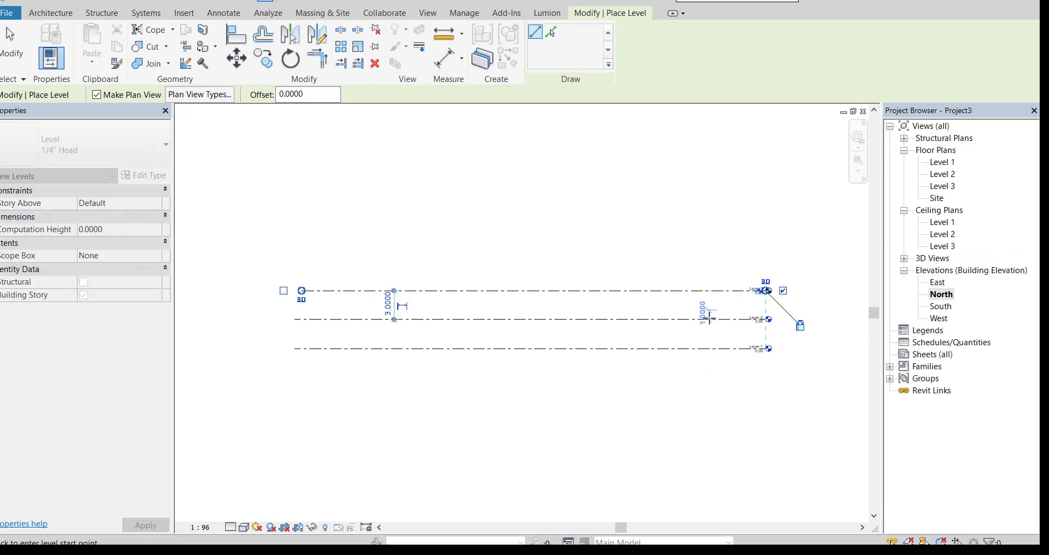
{"action": "scroll", "coordinate": [765, 298], "scroll_direction": "up", "scroll_amount": 5}
Step: Drag Level 3's left end to the right to line up with the other levels
{"action": "key", "text": "Escape"}
{"action": "key", "text": "Escape"}
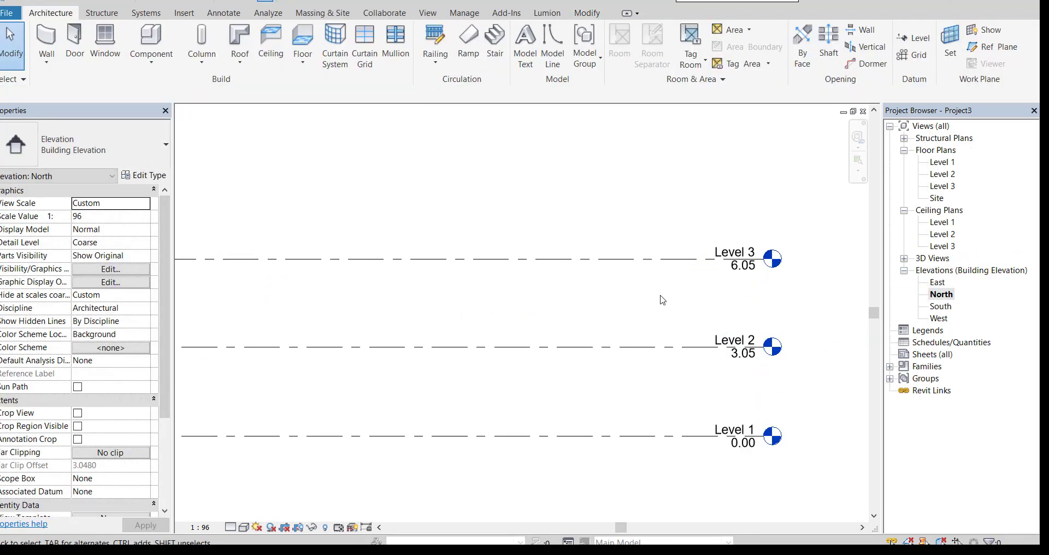
{"action": "scroll", "coordinate": [567, 314], "scroll_direction": "down", "scroll_amount": 2}
{"action": "scroll", "coordinate": [749, 343], "scroll_direction": "up", "scroll_amount": 3}
{"action": "scroll", "coordinate": [500, 361], "scroll_direction": "down", "scroll_amount": 3}
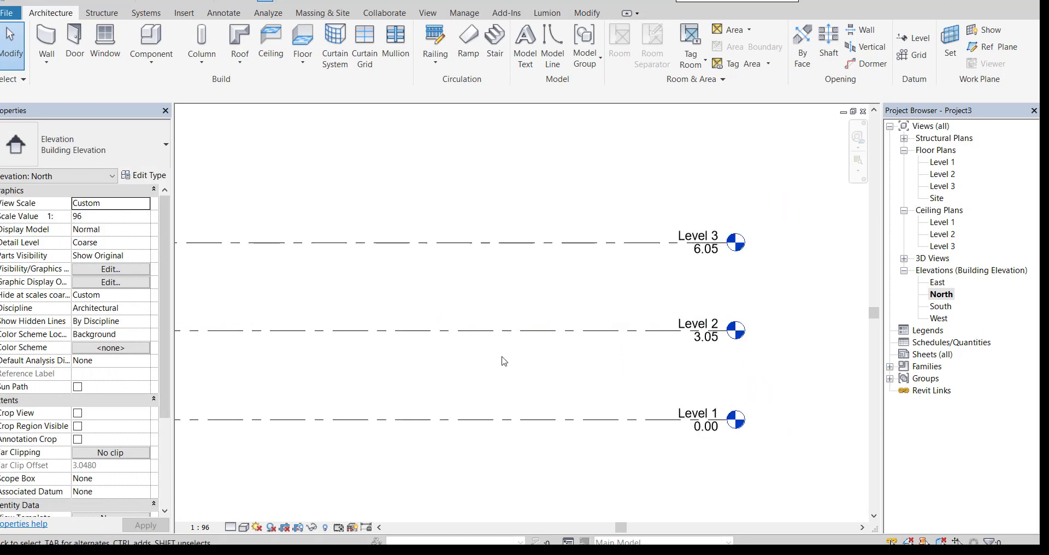
{"action": "middle_click_drag", "start_coordinate": [501, 361], "coordinate": [761, 323]}
{"action": "scroll", "coordinate": [455, 288], "scroll_direction": "down", "scroll_amount": 1}
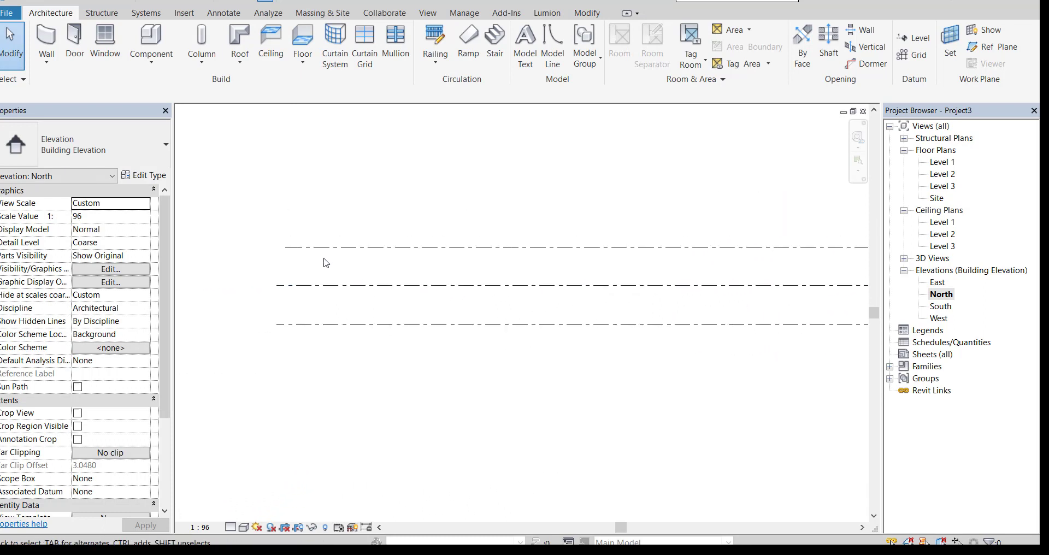
{"action": "left_click", "coordinate": [323, 247]}
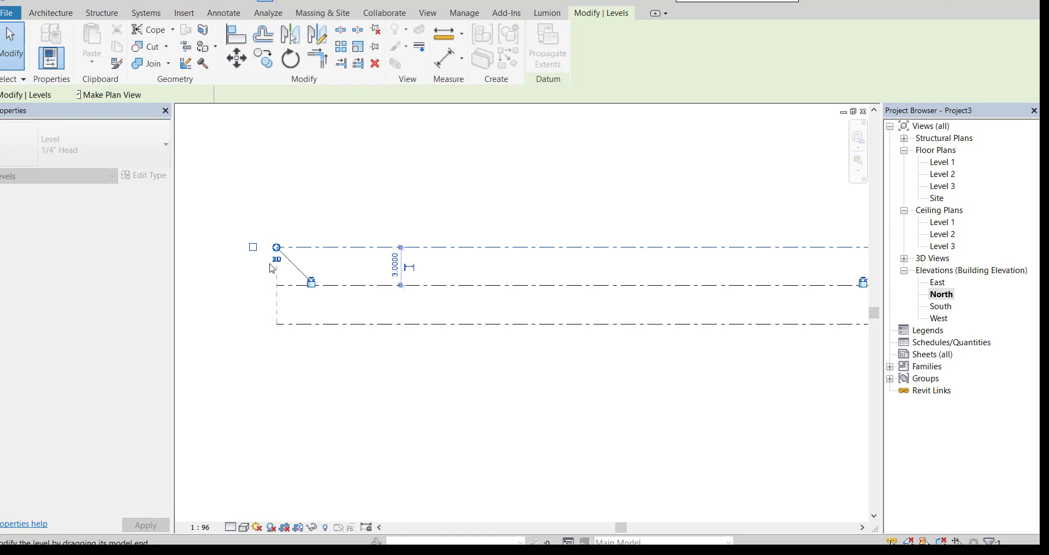
{"action": "left_click_drag", "start_coordinate": [276, 247], "coordinate": [608, 247]}
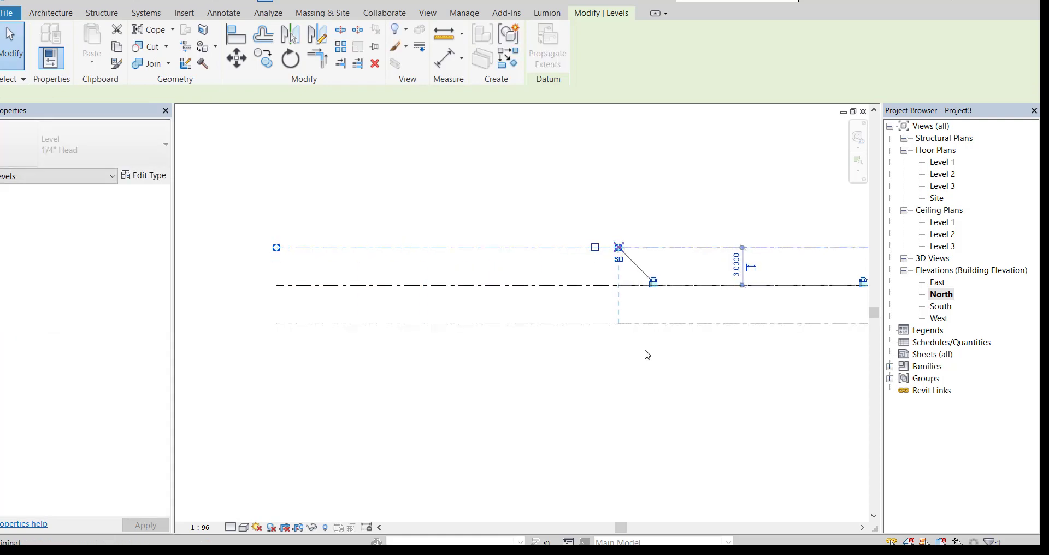
{"action": "left_click", "coordinate": [476, 349]}
Step: Retype Level 2's elevation as 3.00 and Level 3's as 6.00
{"action": "scroll", "coordinate": [477, 327], "scroll_direction": "up", "scroll_amount": 1}
{"action": "scroll", "coordinate": [509, 293], "scroll_direction": "up", "scroll_amount": 1}
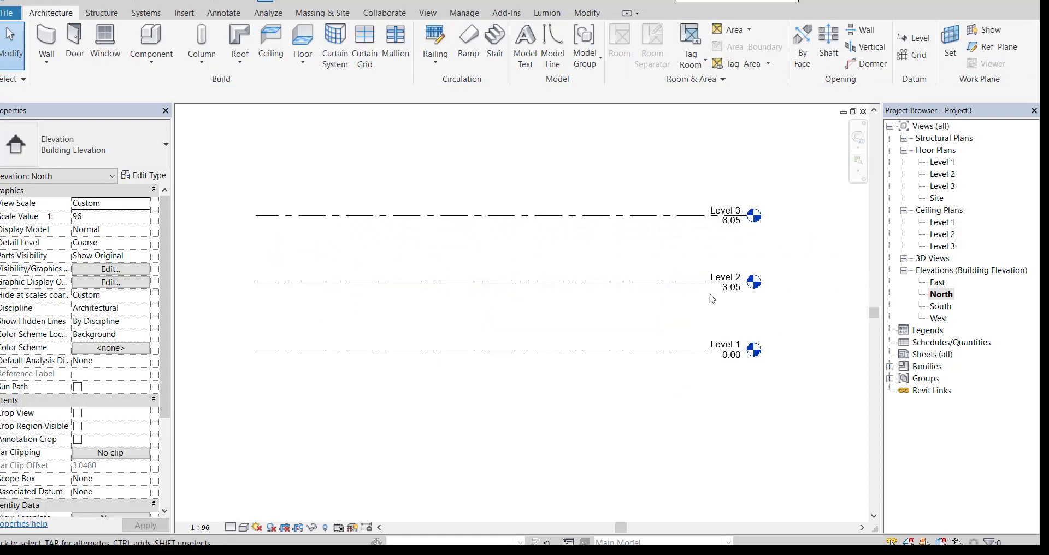
{"action": "scroll", "coordinate": [503, 297], "scroll_direction": "up", "scroll_amount": 2}
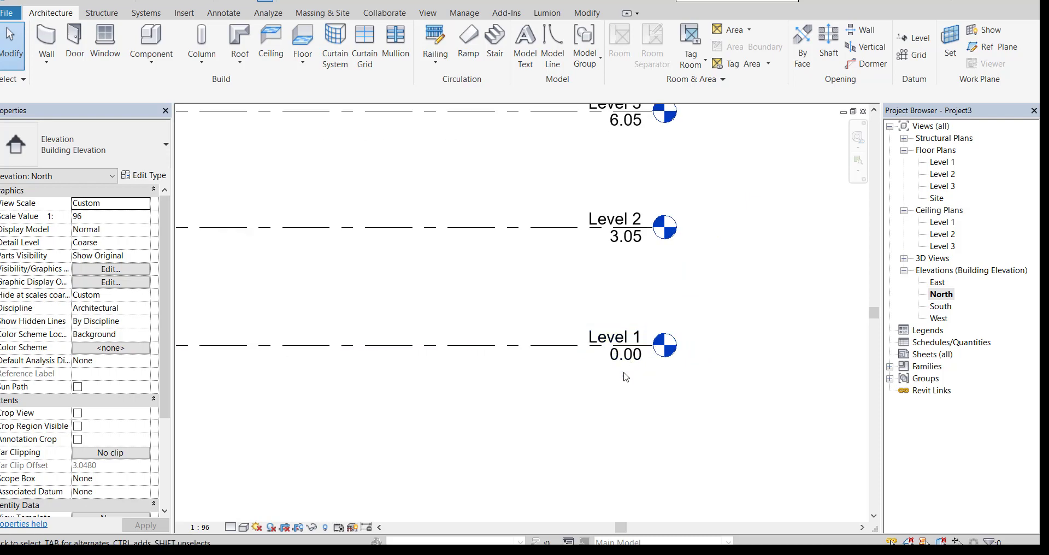
{"action": "middle_click_drag", "start_coordinate": [601, 309], "coordinate": [588, 370]}
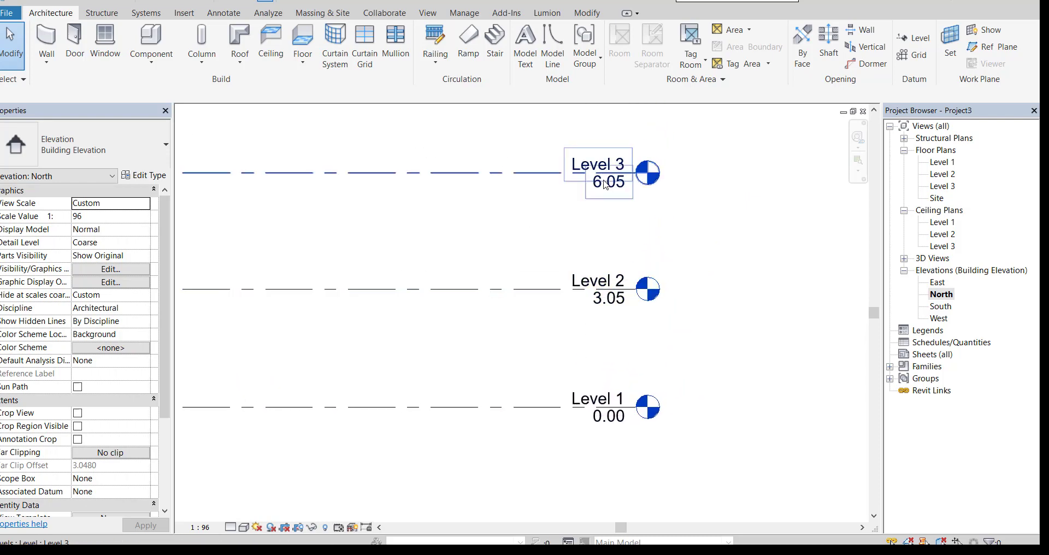
{"action": "left_click", "coordinate": [611, 303]}
{"action": "left_click", "coordinate": [608, 299]}
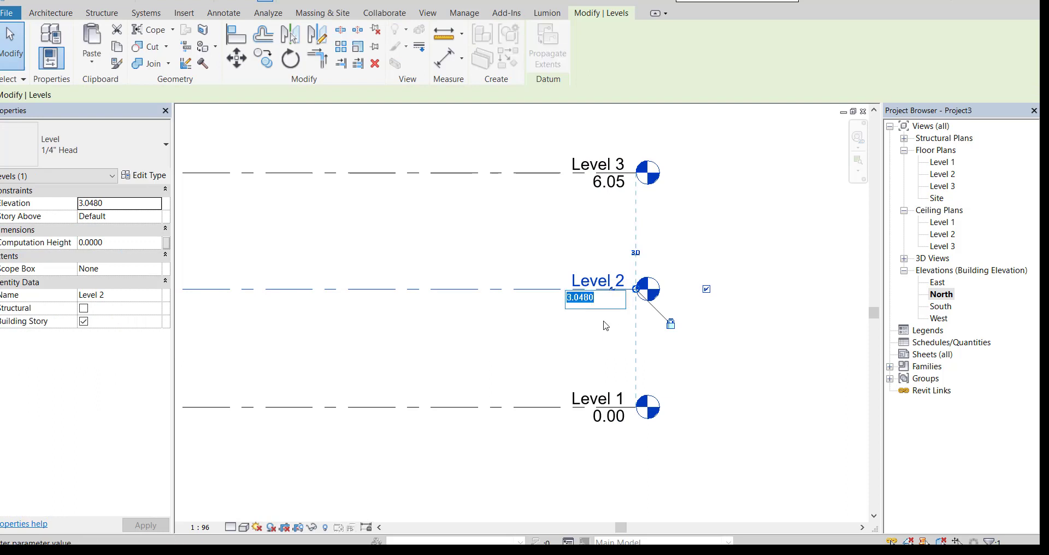
{"action": "key", "text": "Return"}
{"action": "left_click", "coordinate": [606, 186]}
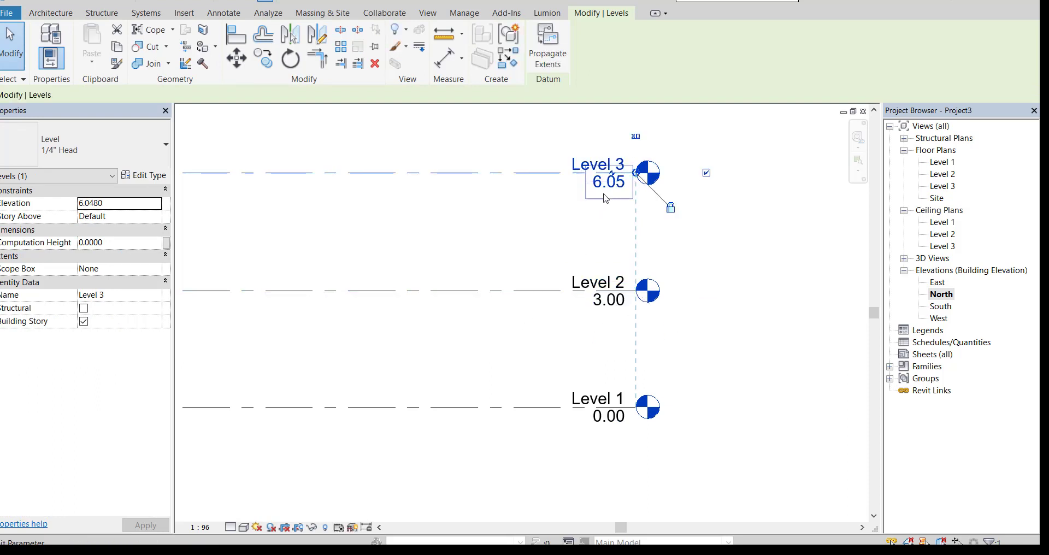
{"action": "type", "text": "6"}
{"action": "key", "text": "Return"}
{"action": "left_click", "coordinate": [492, 238]}
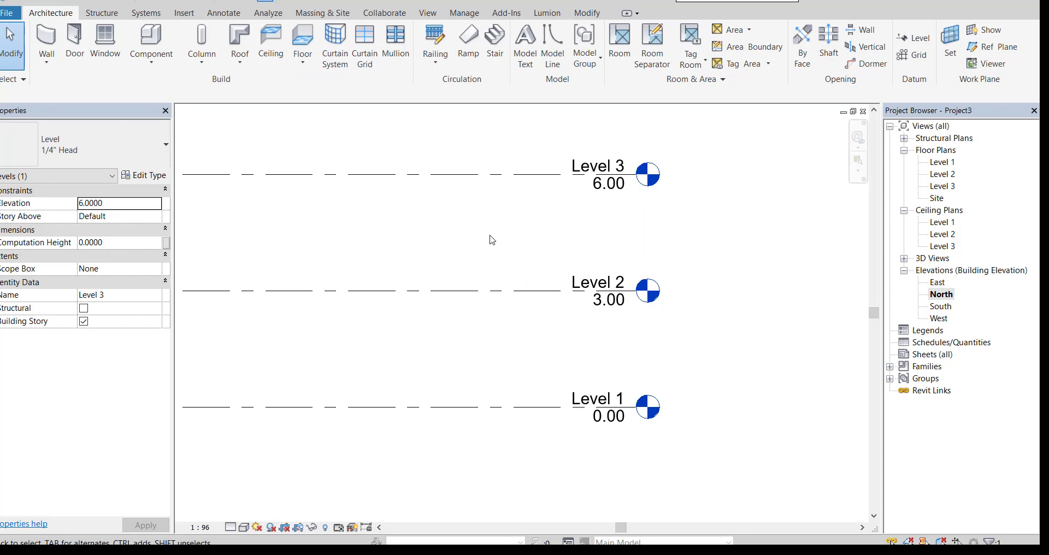
Step: Place an aligned dimension of 3.00 between Level 2 and Level 3
{"action": "key", "text": "i"}
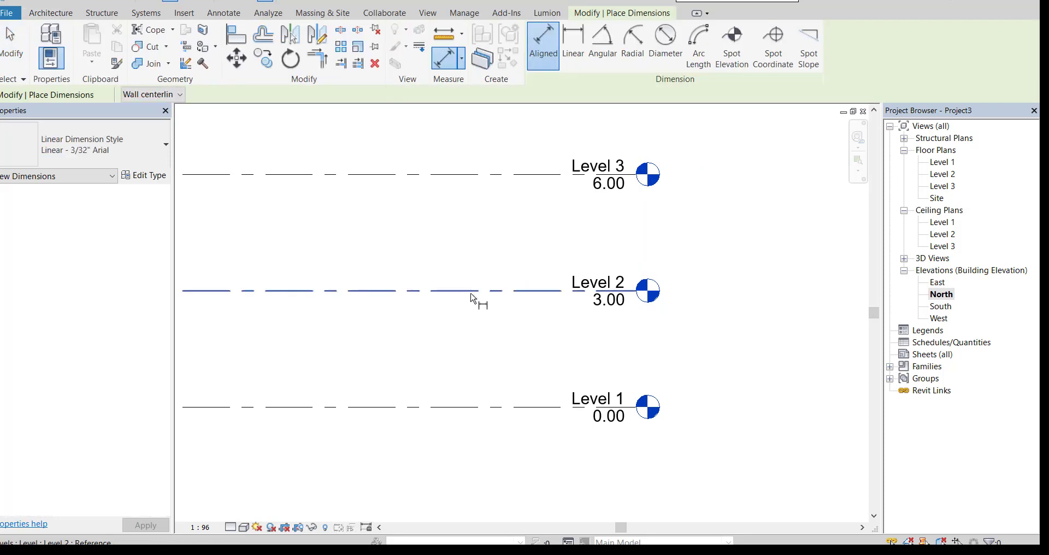
{"action": "left_click", "coordinate": [474, 291]}
{"action": "left_click", "coordinate": [461, 175]}
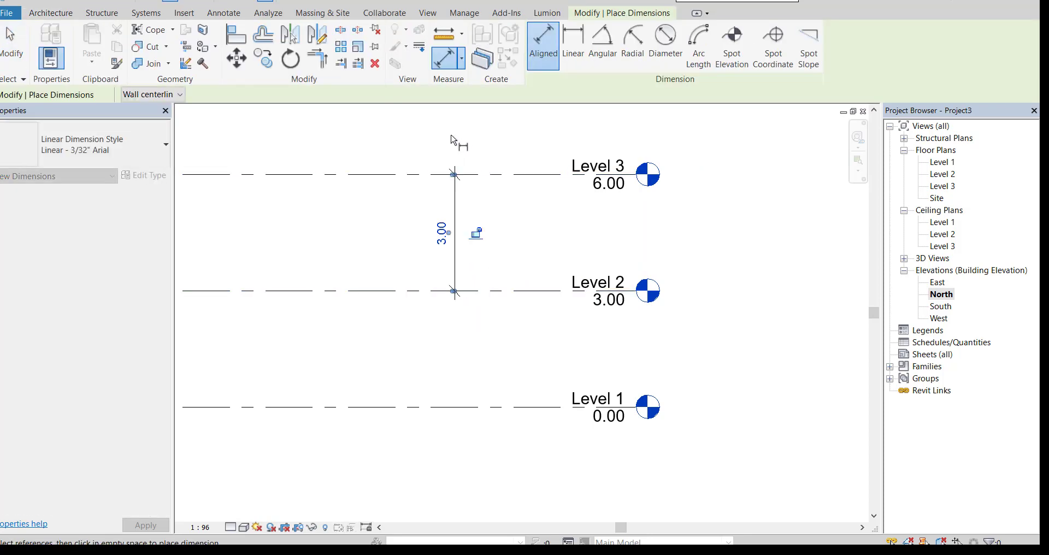
{"action": "left_click", "coordinate": [474, 230]}
{"action": "key", "text": "Escape"}
{"action": "key", "text": "Escape"}
Step: Change the Level 2–Level 3 gap to 4 m, restore it to 3 m, and delete the dimension
{"action": "left_click", "coordinate": [430, 175]}
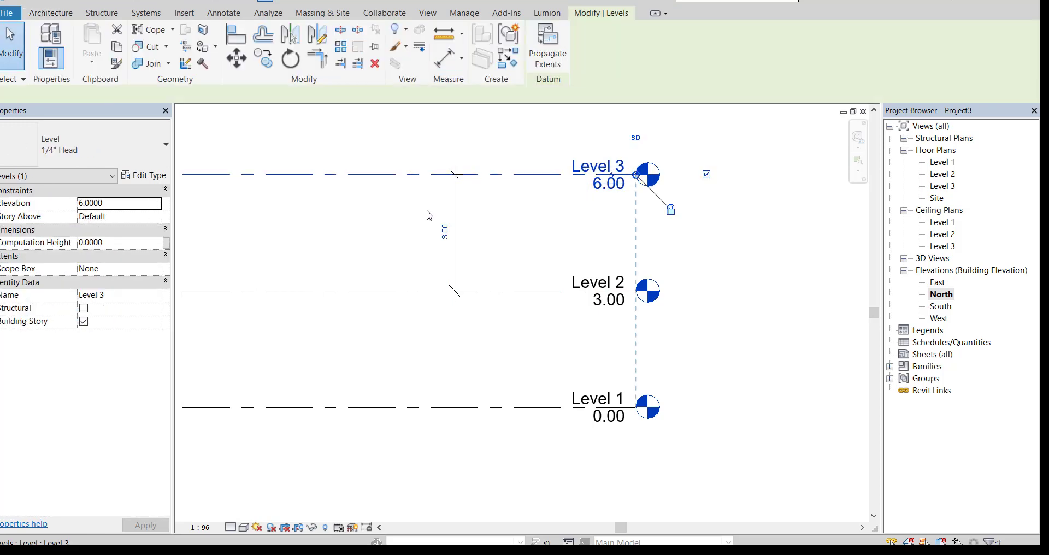
{"action": "left_click", "coordinate": [446, 232]}
{"action": "type", "text": "4"}
{"action": "key", "text": "Return"}
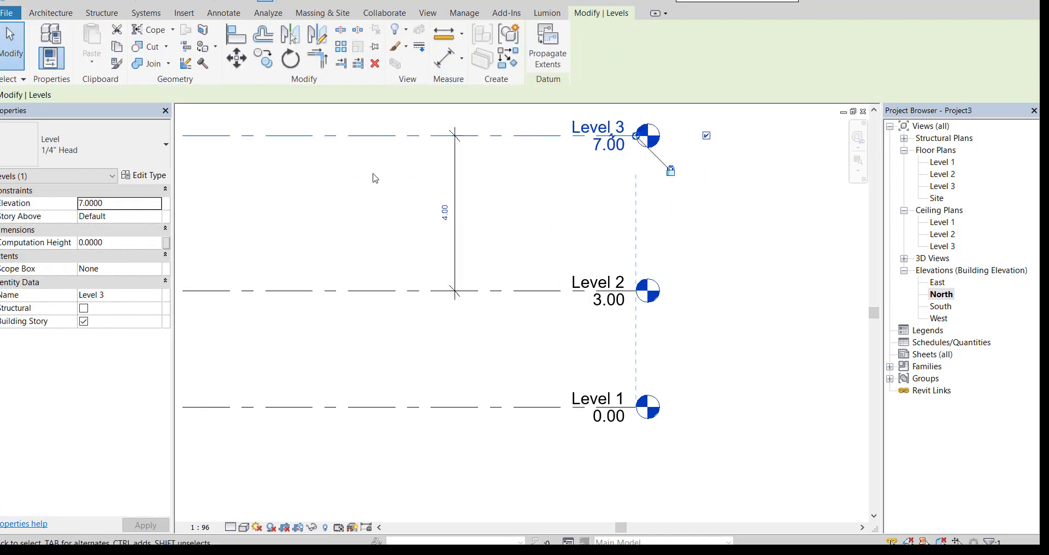
{"action": "left_click", "coordinate": [443, 218]}
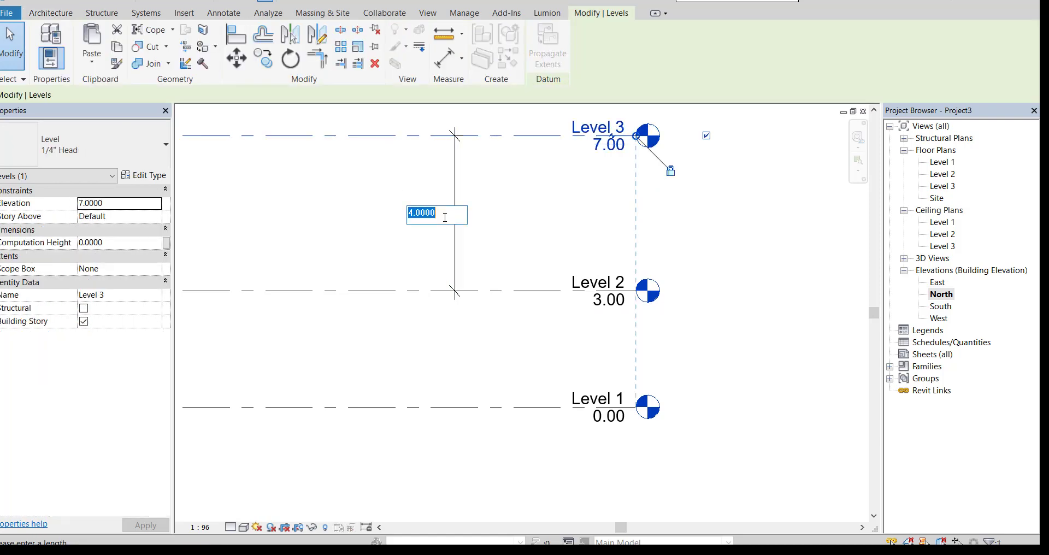
{"action": "key", "text": "Return"}
{"action": "left_click", "coordinate": [480, 258]}
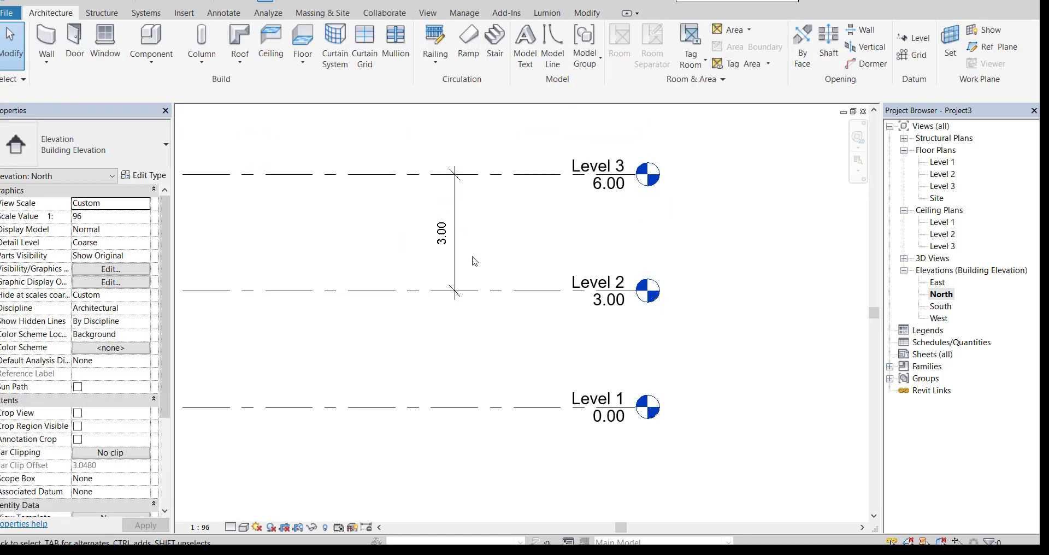
{"action": "left_click", "coordinate": [446, 235]}
{"action": "key", "text": "Delete"}
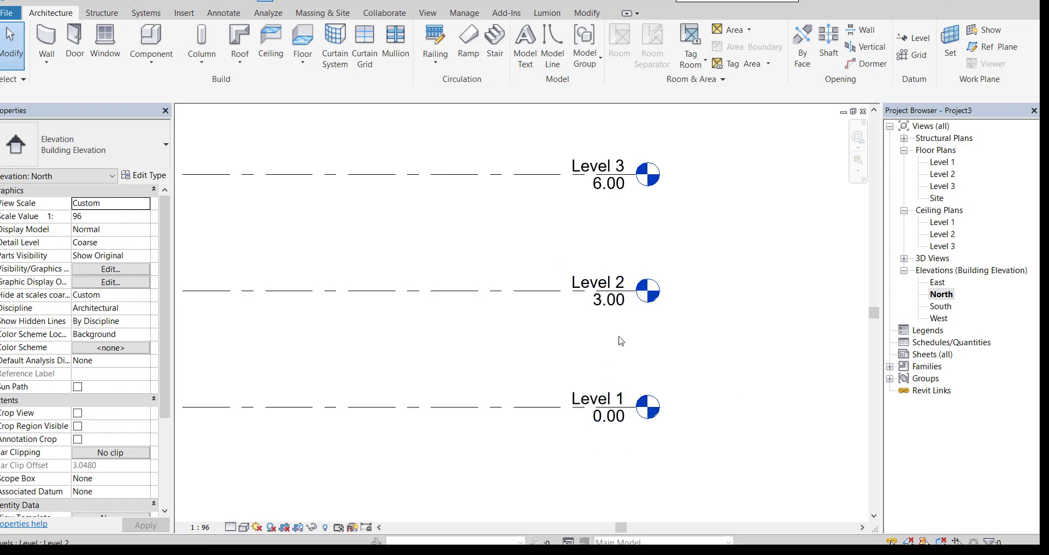
Step: Rename Level 1 to Level 0 and Level 2 to L1, renaming their matching views
{"action": "left_click", "coordinate": [606, 400]}
{"action": "left_click", "coordinate": [606, 400]}
{"action": "type", "text": "0"}
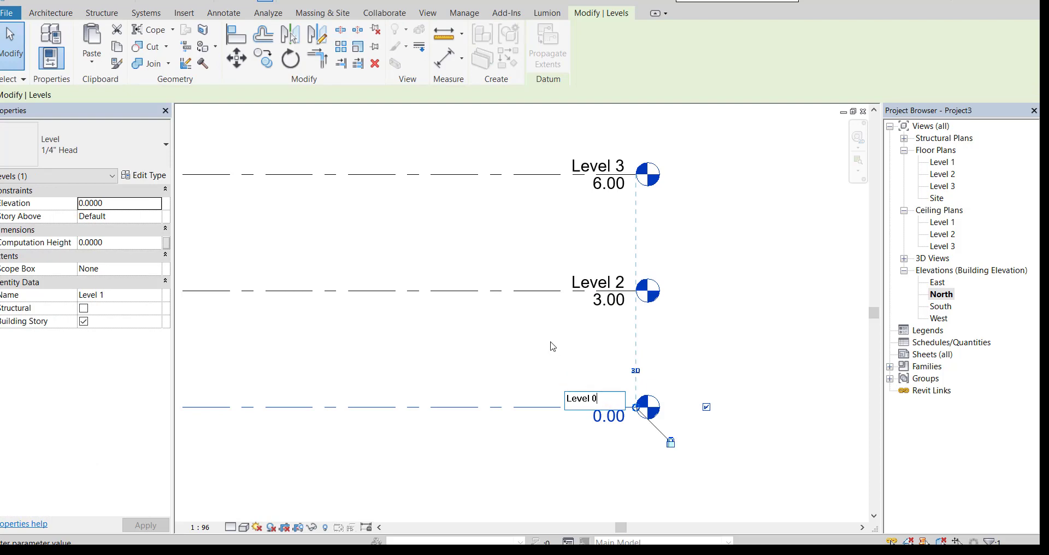
{"action": "key", "text": "Return"}
{"action": "left_click", "coordinate": [542, 285]}
{"action": "left_click", "coordinate": [556, 351]}
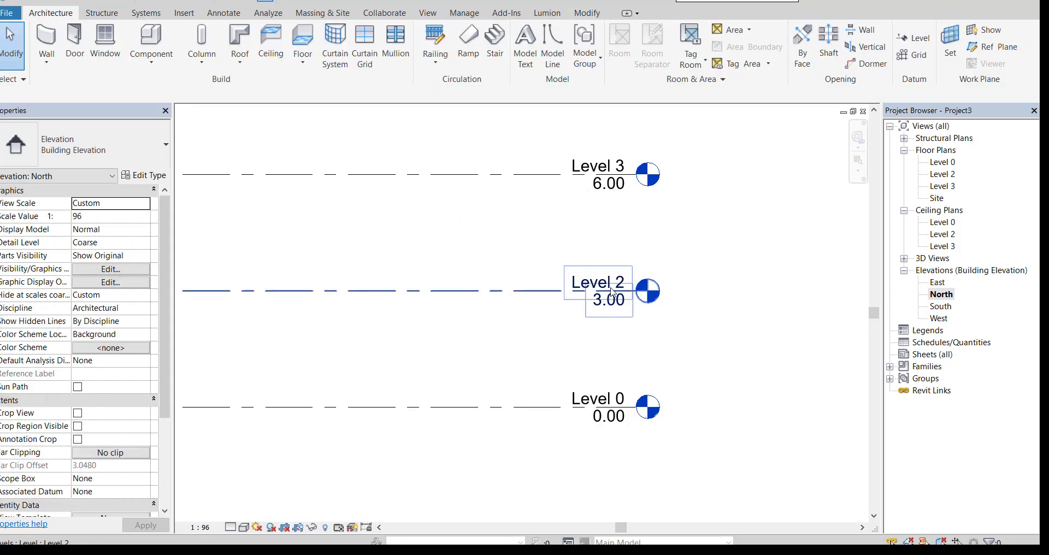
{"action": "left_click", "coordinate": [617, 279]}
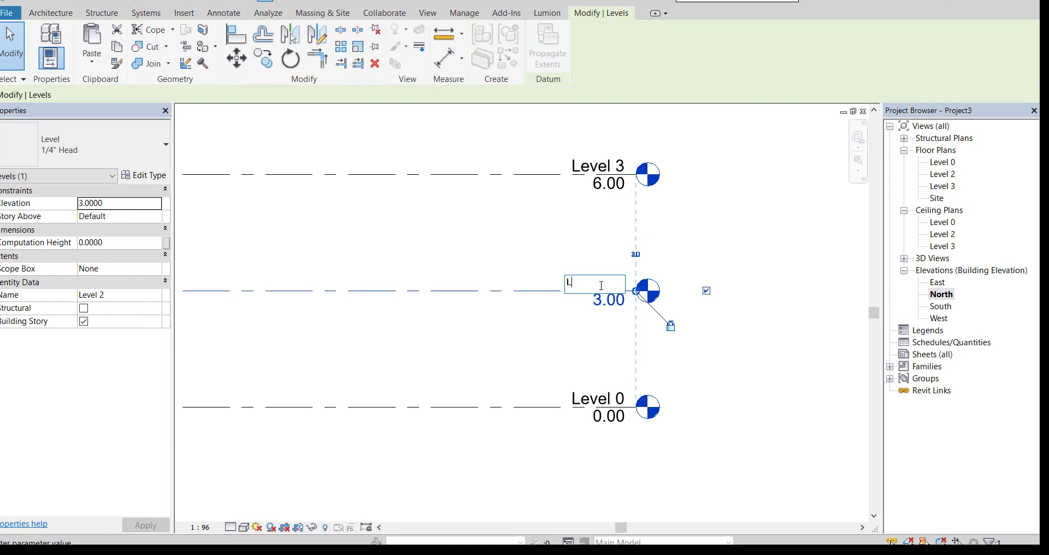
{"action": "type", "text": "1"}
{"action": "key", "text": "Return"}
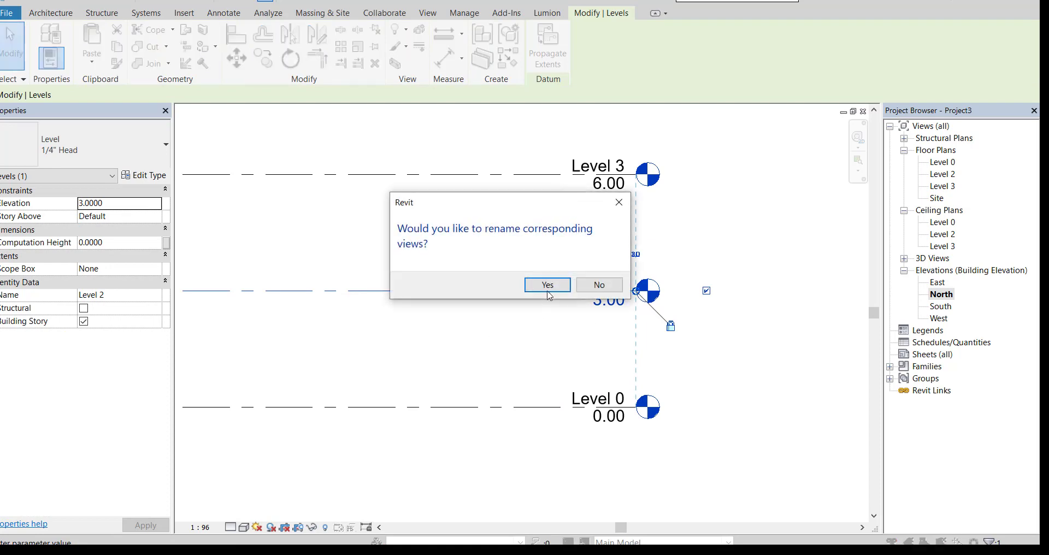
{"action": "left_click", "coordinate": [548, 291]}
{"action": "left_click", "coordinate": [534, 241]}
Step: Rename Level 3 to L2 and Level 0 to L0, renaming their matching views
{"action": "left_click", "coordinate": [586, 171]}
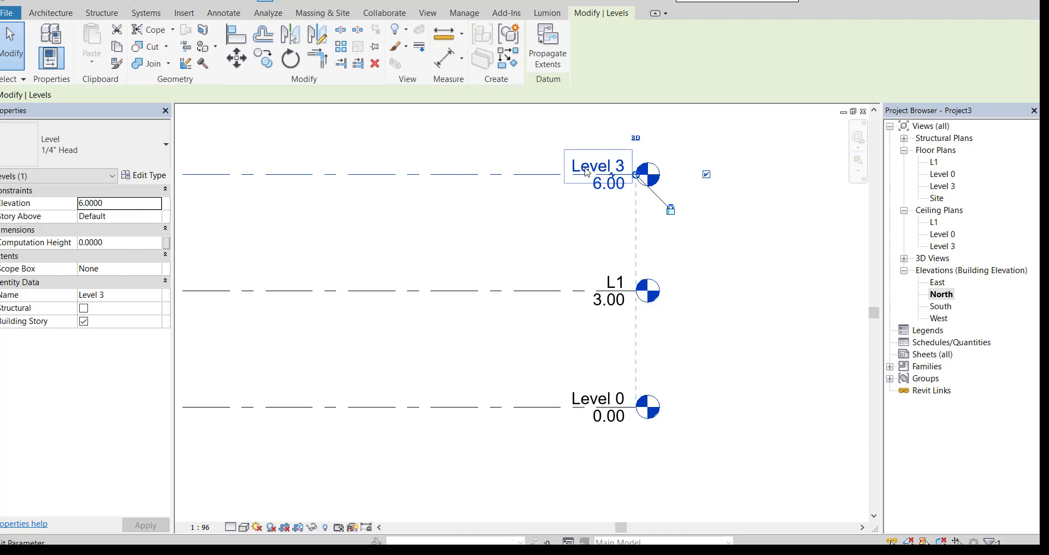
{"action": "left_click", "coordinate": [612, 164]}
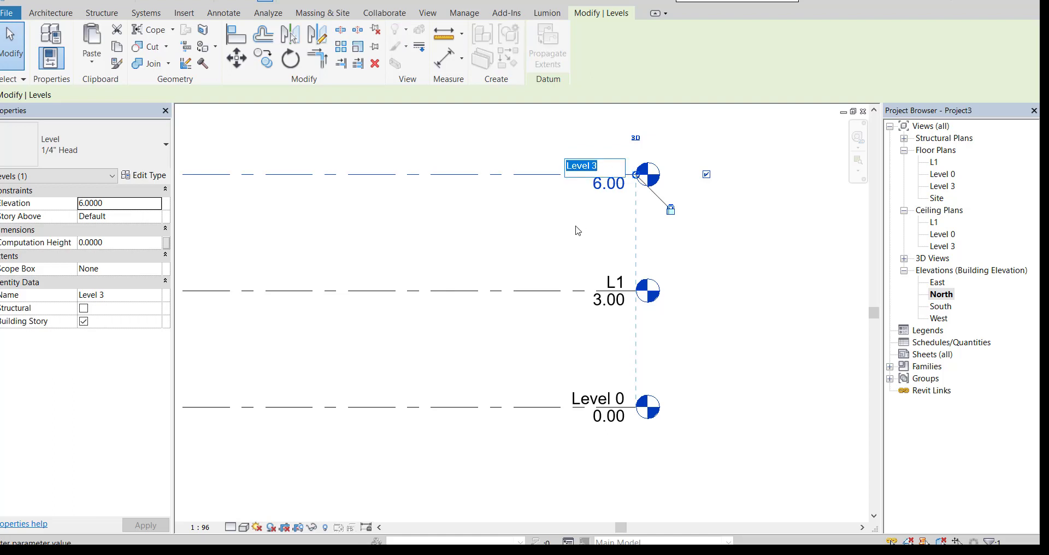
{"action": "type", "text": "L2"}
{"action": "key", "text": "Return"}
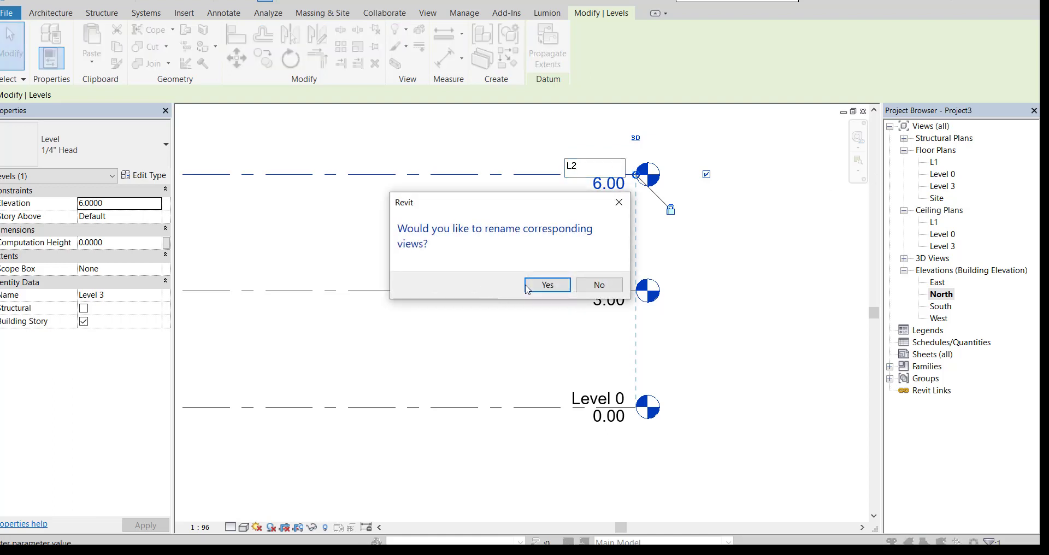
{"action": "left_click", "coordinate": [547, 285]}
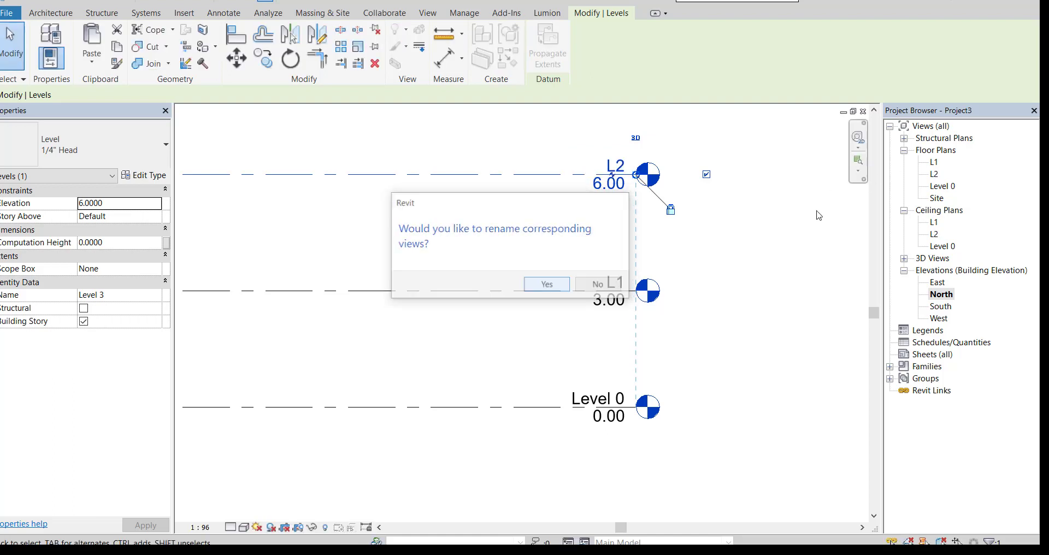
{"action": "left_click", "coordinate": [582, 399]}
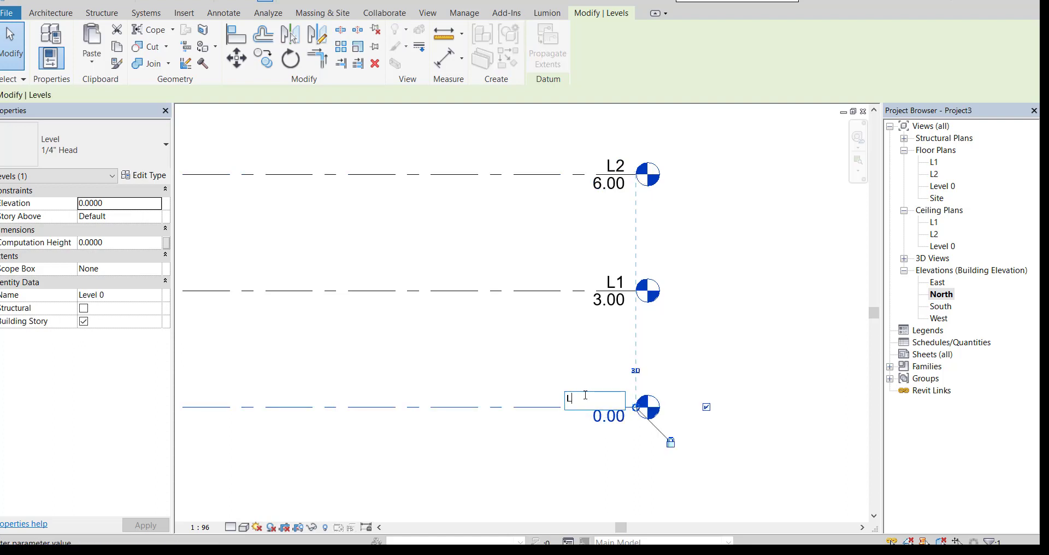
{"action": "type", "text": "0"}
{"action": "key", "text": "Return"}
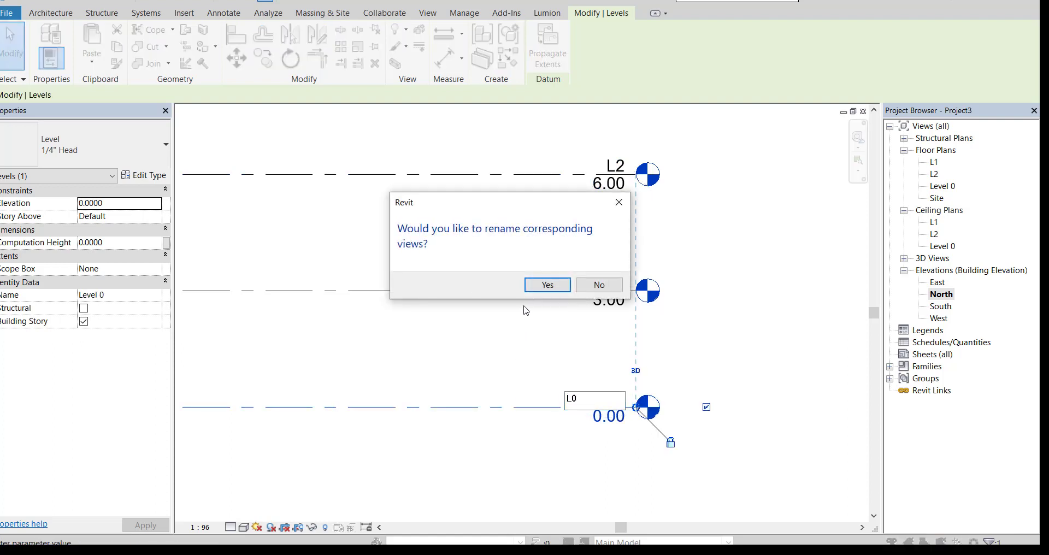
{"action": "left_click", "coordinate": [540, 284]}
{"action": "scroll", "coordinate": [491, 336], "scroll_direction": "down", "scroll_amount": 2}
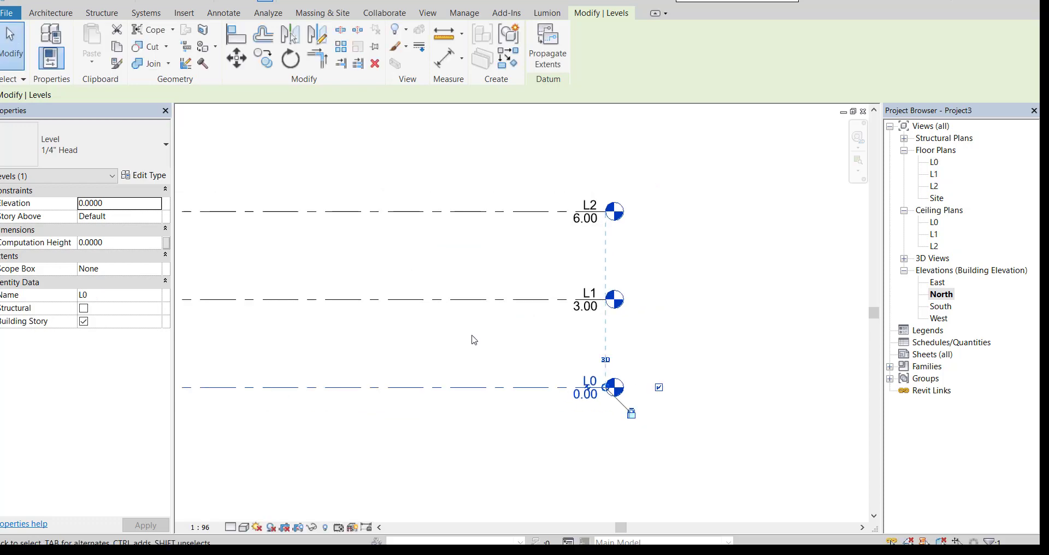
Step: Frame levels L0, L1 and L2 in the elevation and select the L2 level line
{"action": "left_click", "coordinate": [465, 344]}
{"action": "scroll", "coordinate": [432, 352], "scroll_direction": "down", "scroll_amount": 1}
{"action": "middle_click_drag", "start_coordinate": [430, 354], "coordinate": [562, 356]}
{"action": "scroll", "coordinate": [562, 356], "scroll_direction": "down", "scroll_amount": 2}
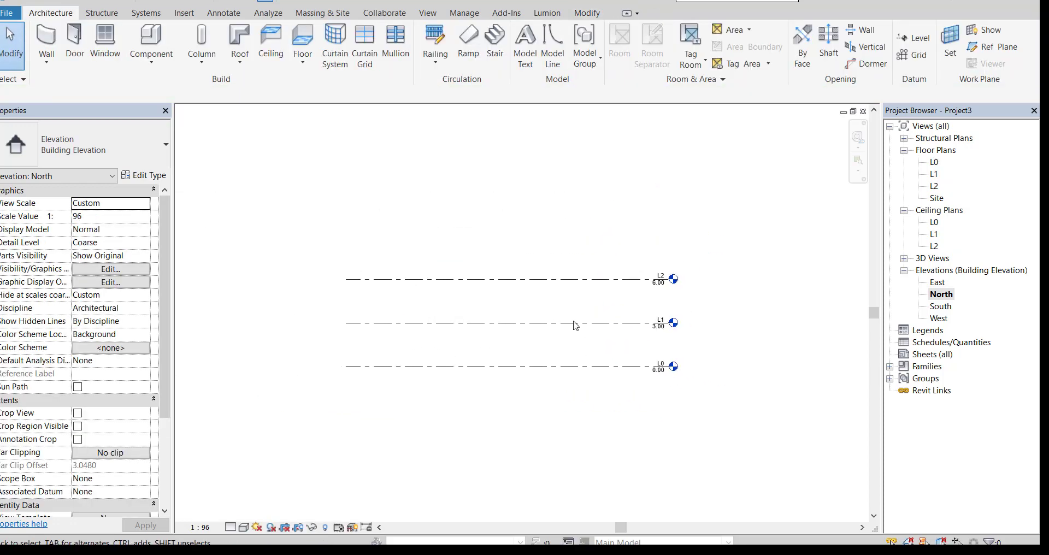
{"action": "scroll", "coordinate": [486, 372], "scroll_direction": "up", "scroll_amount": 2}
{"action": "middle_click_drag", "start_coordinate": [529, 358], "coordinate": [572, 354]}
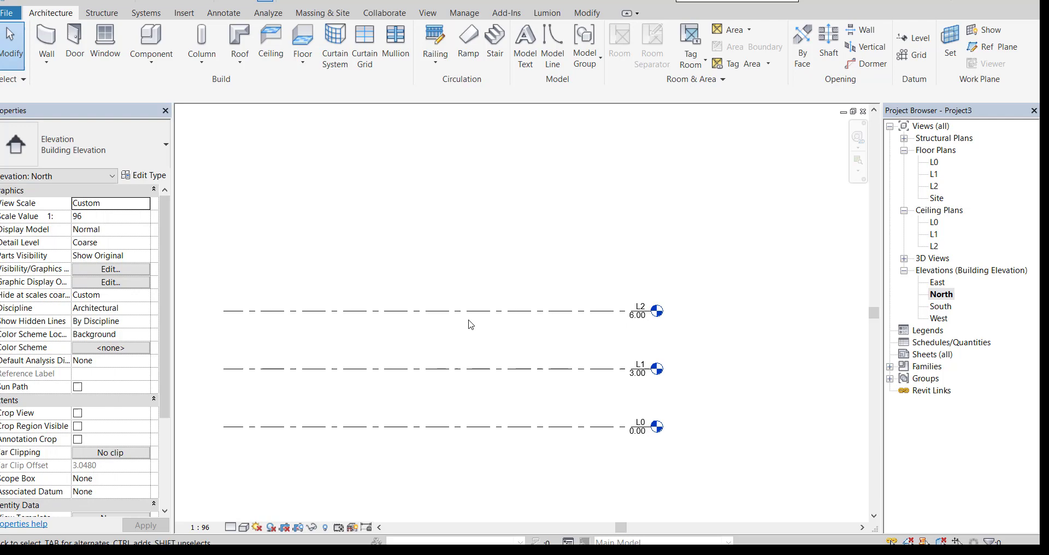
{"action": "left_click", "coordinate": [360, 315]}
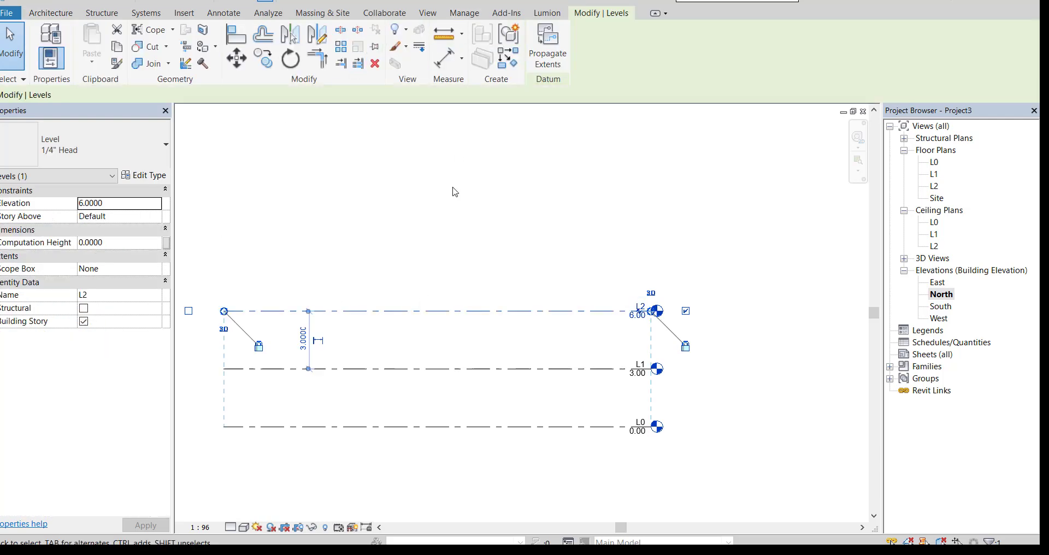
Step: Copy level L2 3 m upward to create L3 at 9.00
{"action": "left_click", "coordinate": [262, 60]}
{"action": "left_click", "coordinate": [223, 370]}
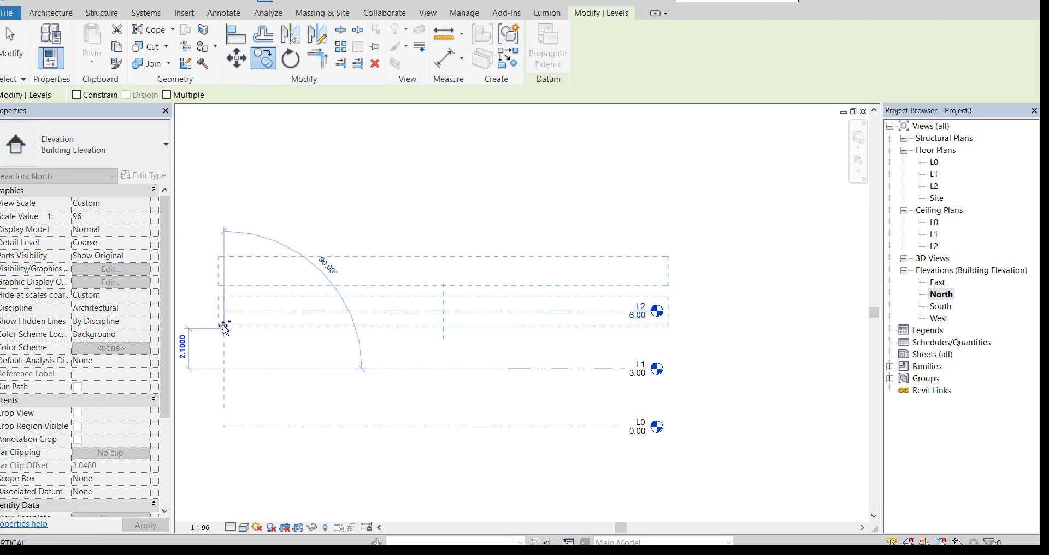
{"action": "left_click", "coordinate": [224, 311]}
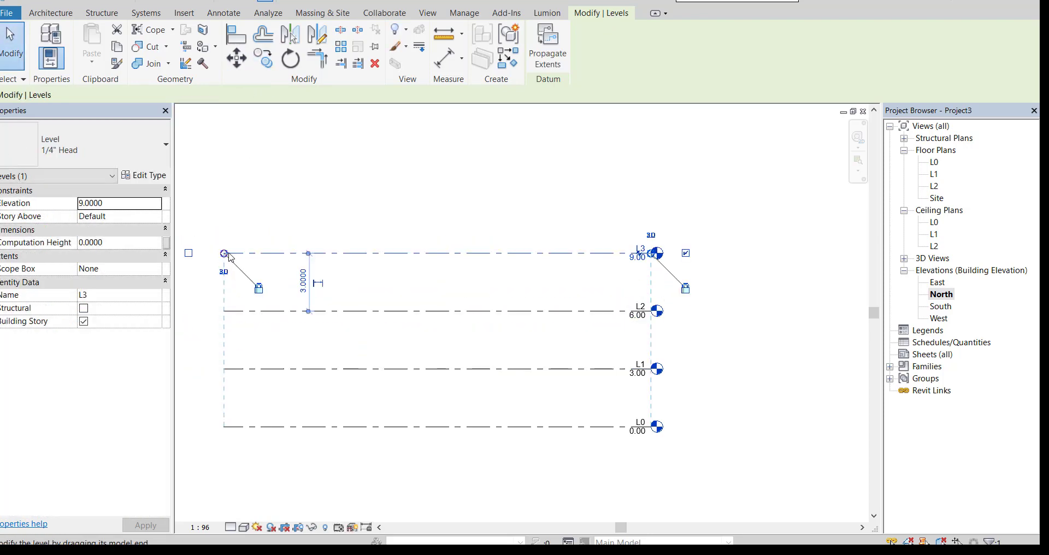
Step: Multi-copy L3 upward in 3 m steps to create L4, L5 and L6 at 12.00, 15.00 and 18.00
{"action": "left_click", "coordinate": [263, 57]}
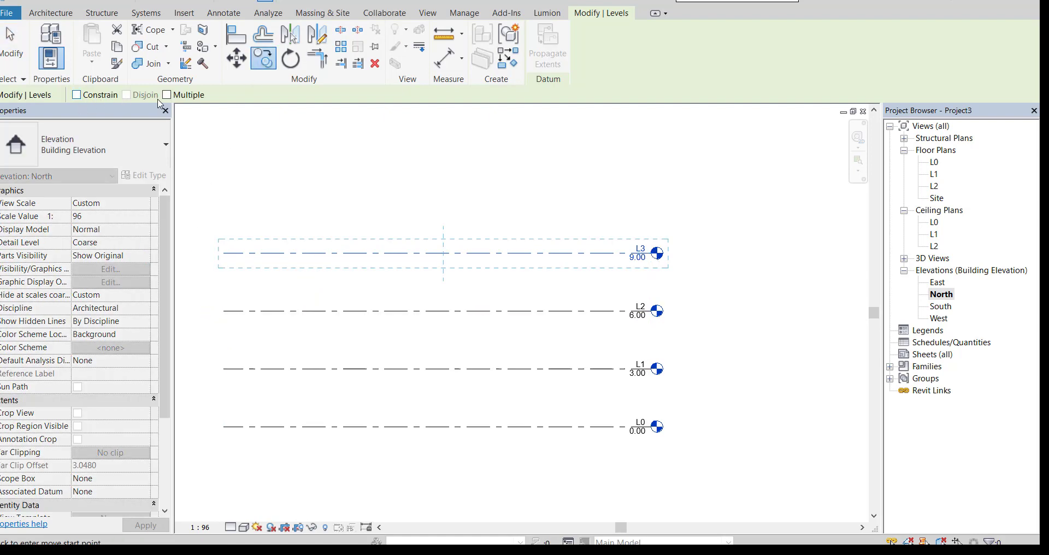
{"action": "left_click", "coordinate": [175, 96]}
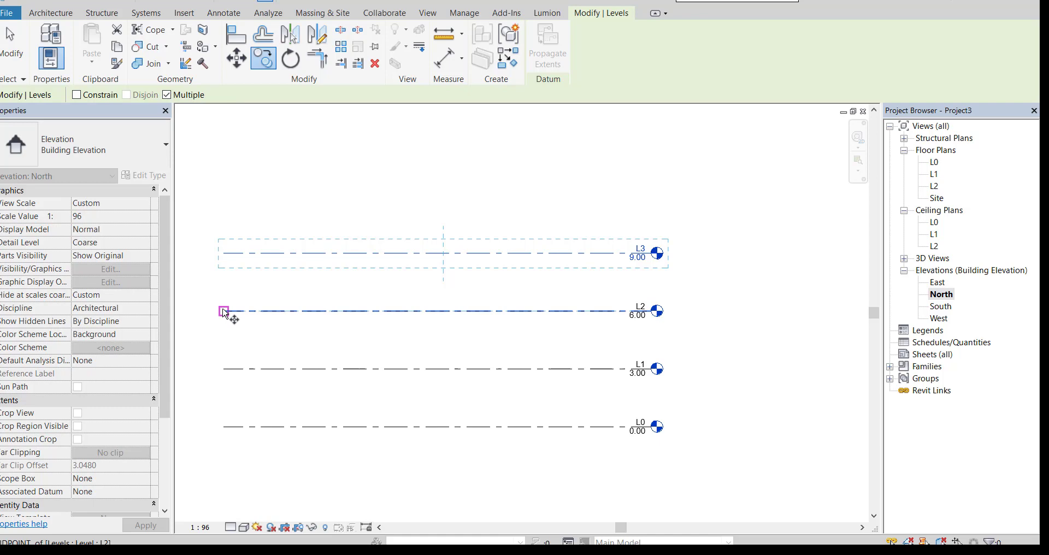
{"action": "left_click", "coordinate": [224, 311]}
{"action": "left_click", "coordinate": [223, 252]}
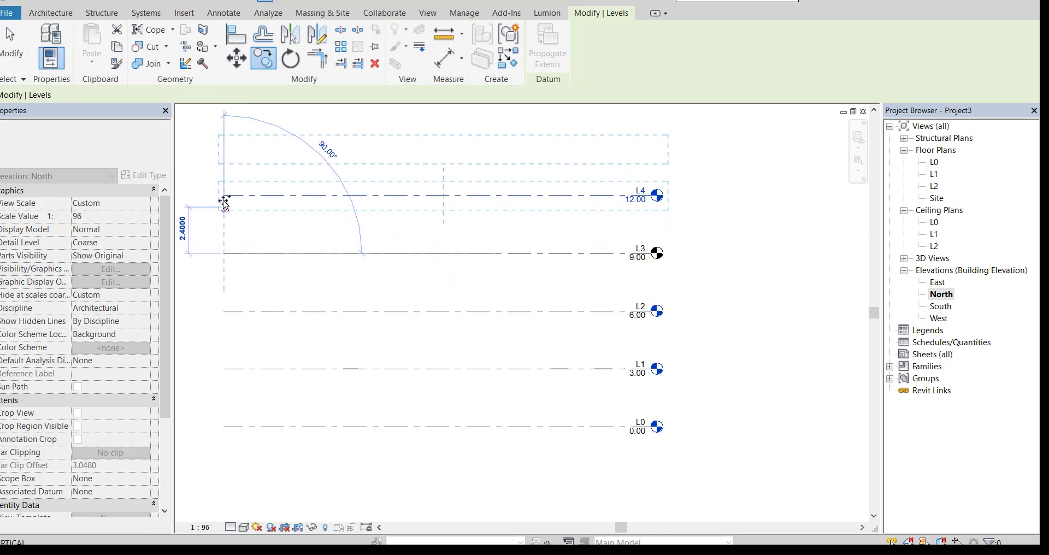
{"action": "scroll", "coordinate": [241, 229], "scroll_direction": "up", "scroll_amount": 1}
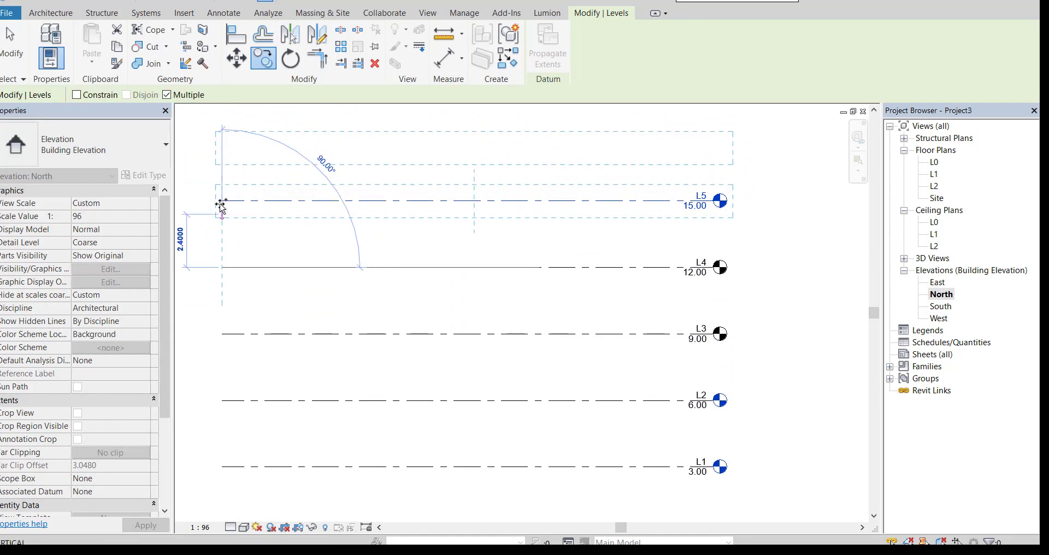
{"action": "left_click", "coordinate": [222, 203]}
{"action": "scroll", "coordinate": [221, 202], "scroll_direction": "down", "scroll_amount": 1}
{"action": "left_click", "coordinate": [230, 157]}
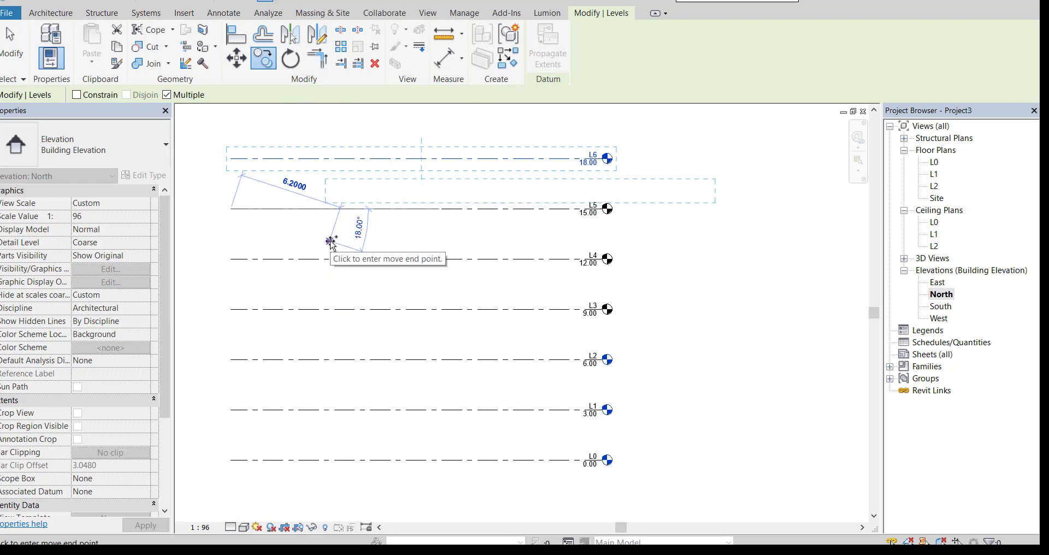
{"action": "key", "text": "Escape"}
{"action": "key", "text": "Escape"}
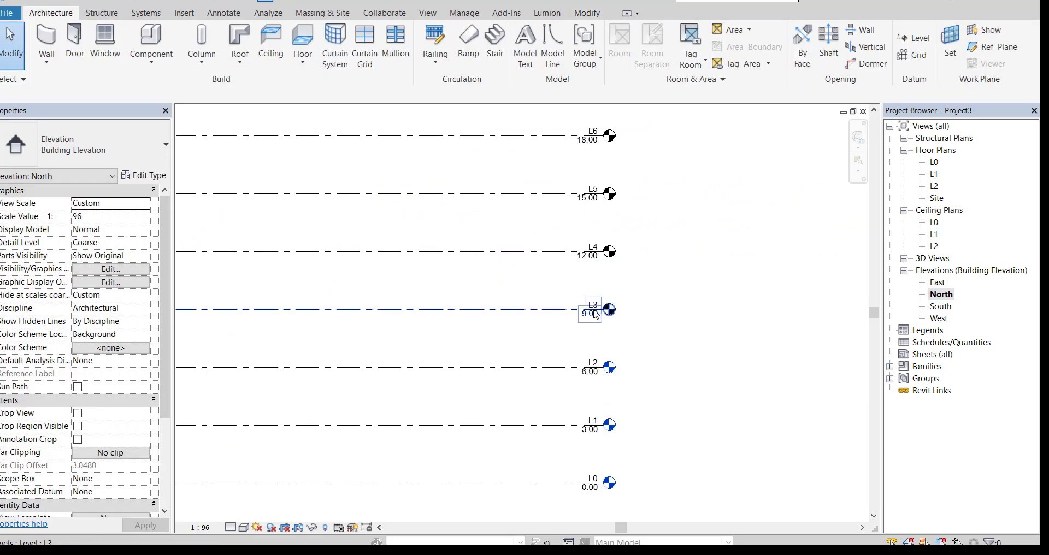
{"action": "scroll", "coordinate": [604, 216], "scroll_direction": "up", "scroll_amount": 1}
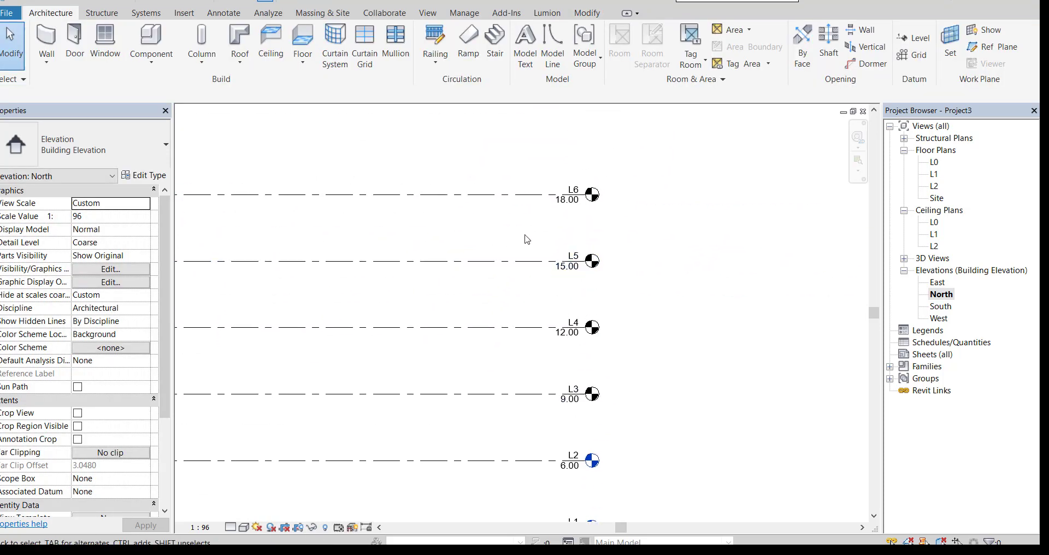
{"action": "scroll", "coordinate": [526, 239], "scroll_direction": "down", "scroll_amount": 1}
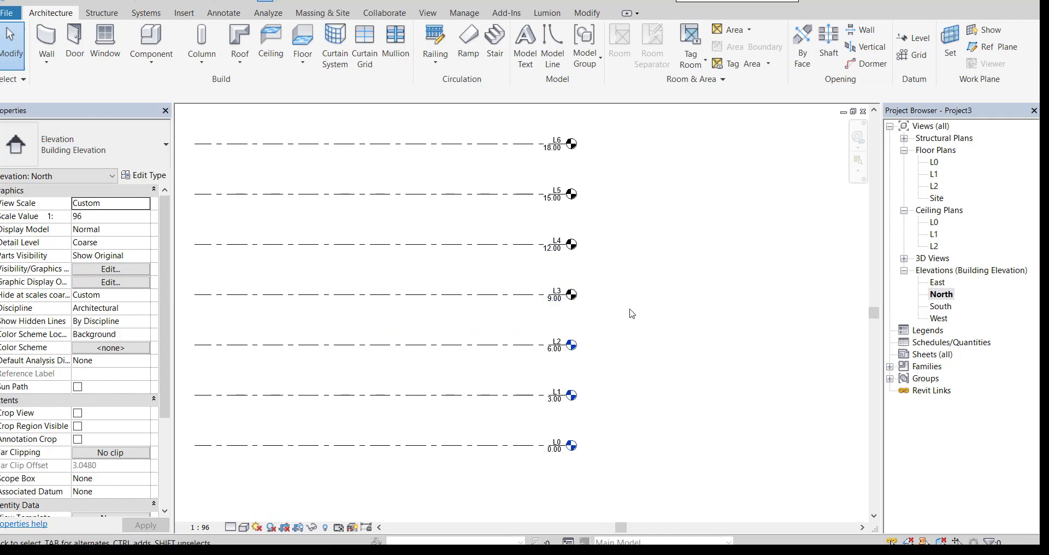
{"action": "scroll", "coordinate": [609, 301], "scroll_direction": "up", "scroll_amount": 2}
{"action": "middle_click_drag", "start_coordinate": [492, 126], "coordinate": [478, 173]}
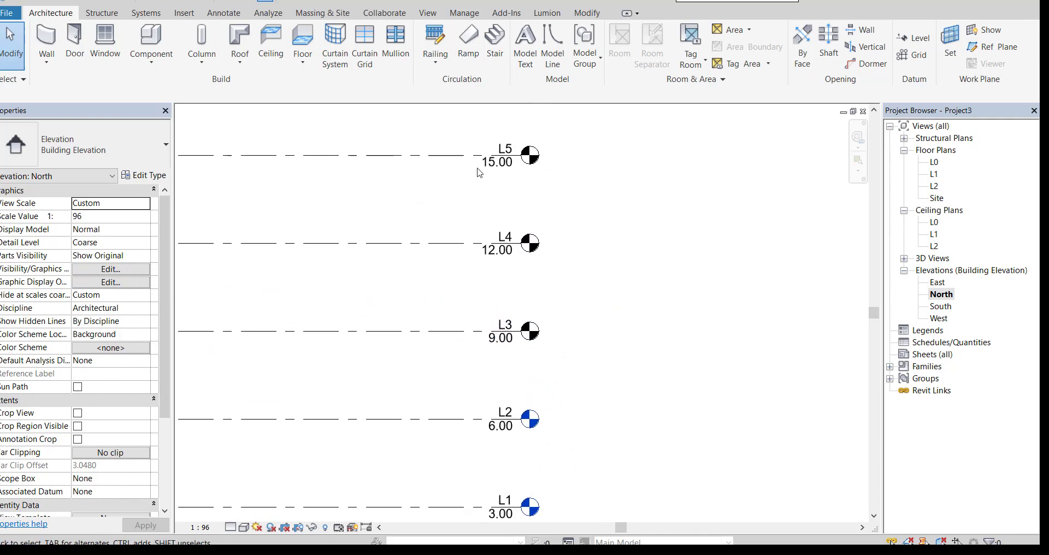
Step: Create a floor plan view for level L3
{"action": "left_click", "coordinate": [428, 15]}
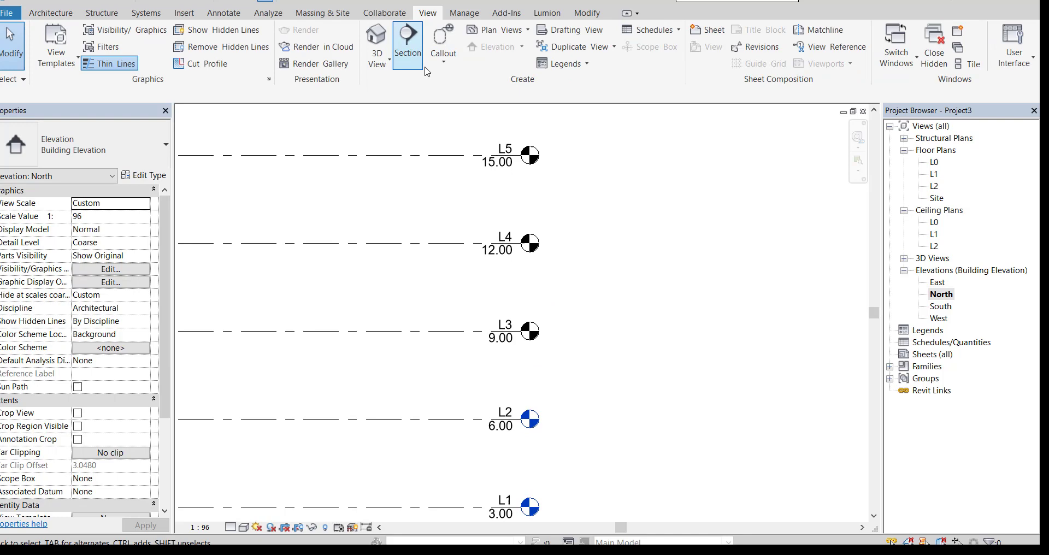
{"action": "left_click", "coordinate": [499, 30]}
{"action": "left_click", "coordinate": [508, 115]}
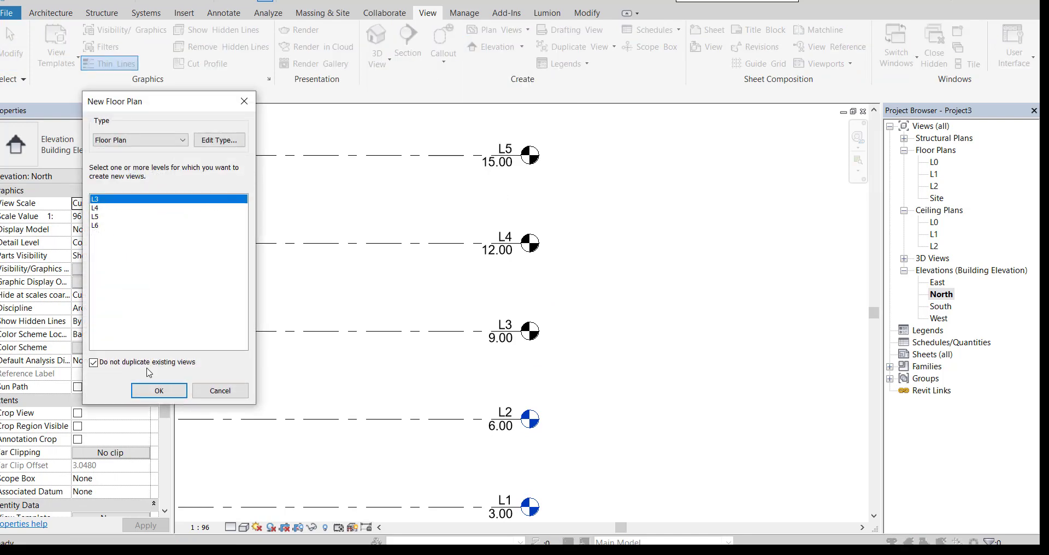
{"action": "left_click", "coordinate": [156, 391]}
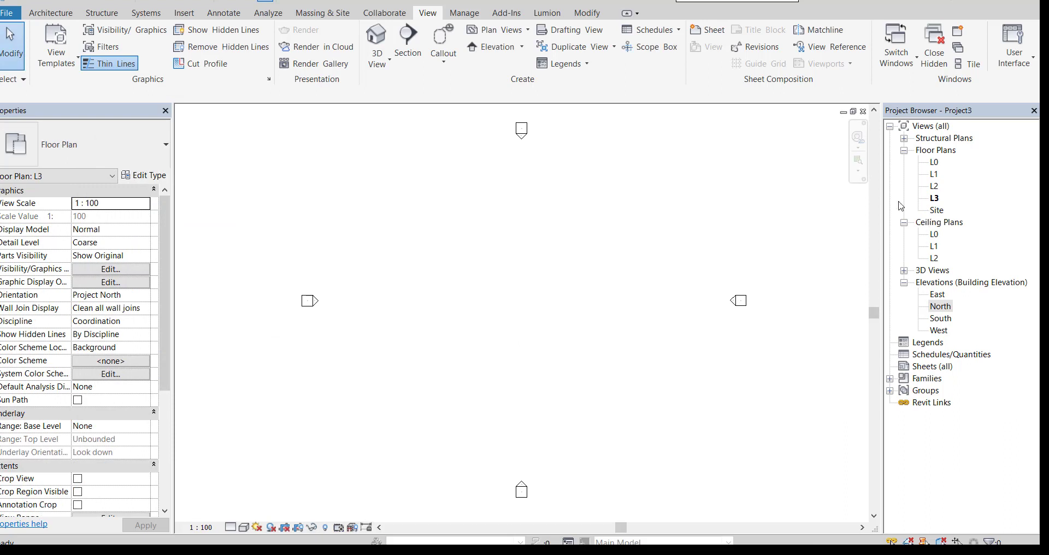
Step: Create floor plans for L4, L5 and L6, then reopen the North elevation
{"action": "left_click", "coordinate": [505, 36]}
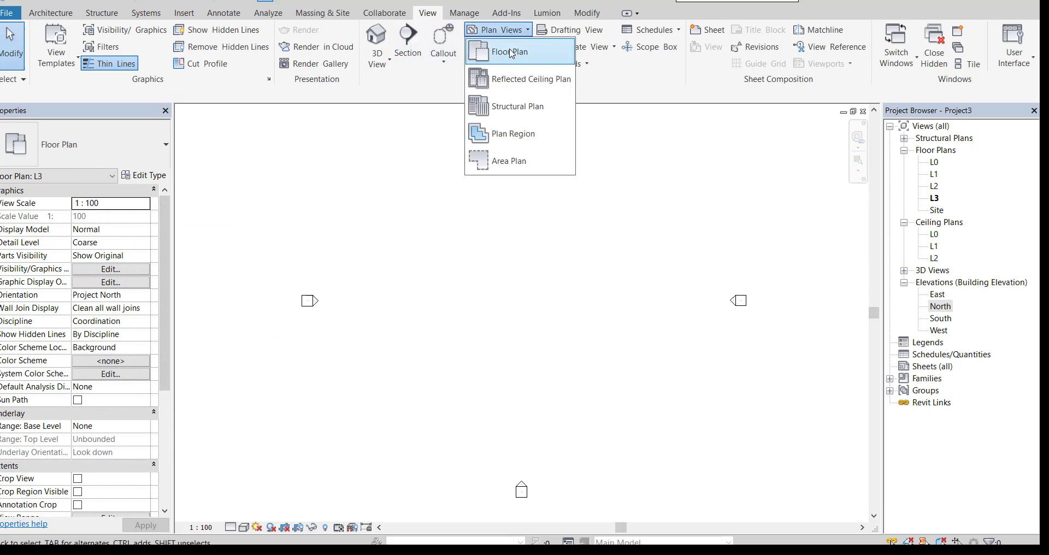
{"action": "left_click", "coordinate": [513, 53]}
{"action": "left_click_drag", "start_coordinate": [109, 200], "coordinate": [106, 225]}
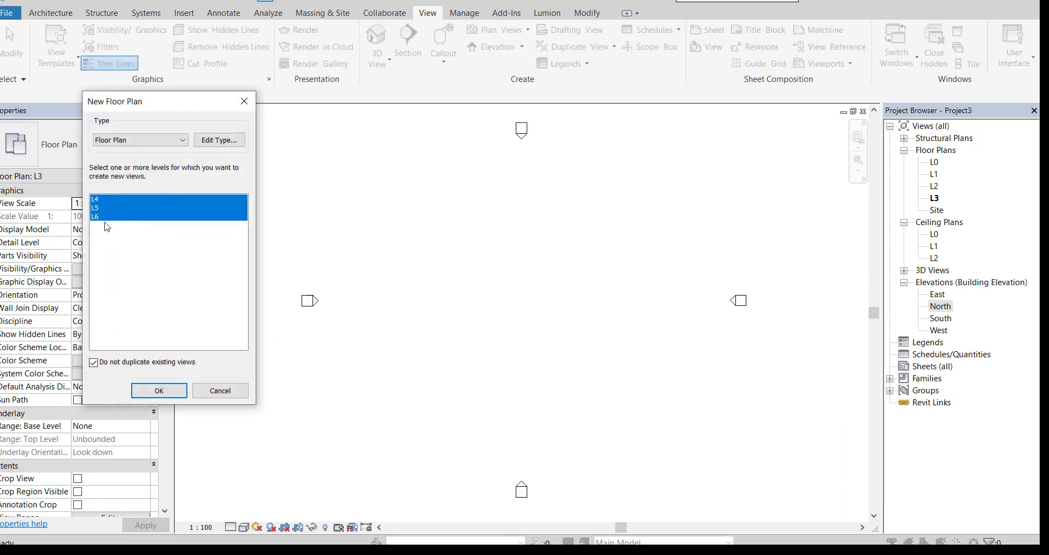
{"action": "left_click", "coordinate": [147, 391]}
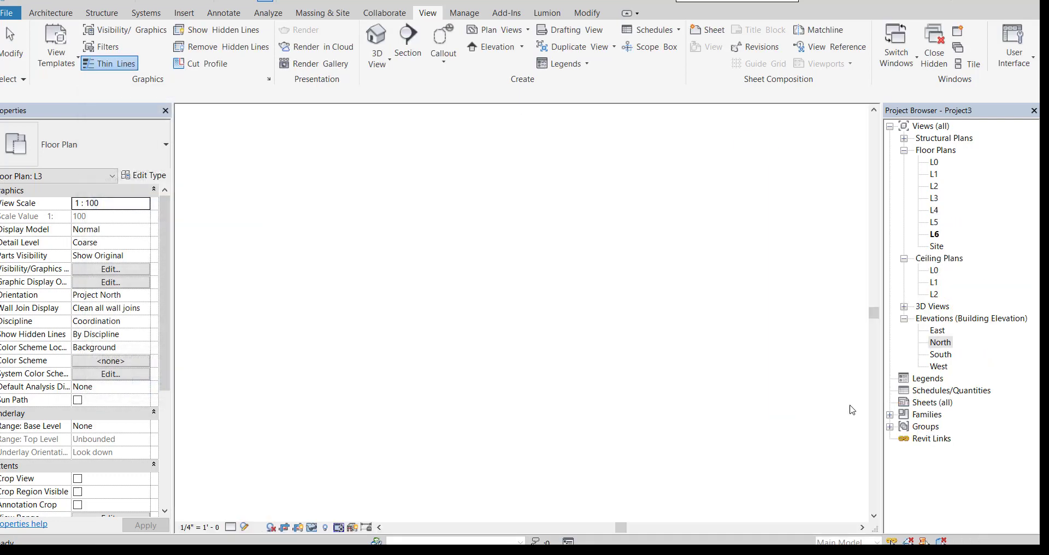
{"action": "left_click", "coordinate": [905, 155]}
{"action": "left_click", "coordinate": [940, 246]}
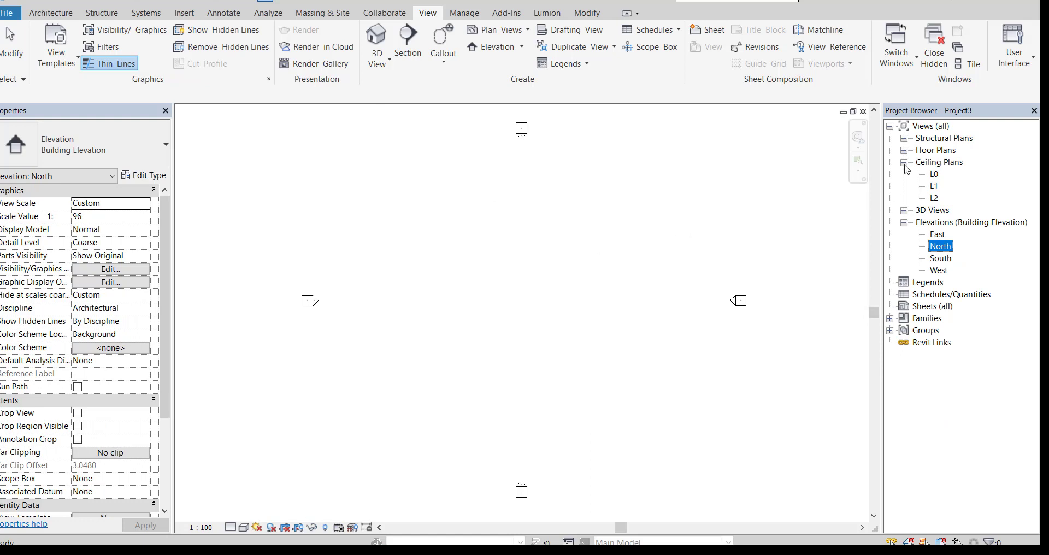
Step: Create reflected ceiling plans for L3, L4, L5 and L6 and collapse the Ceiling Plans group
{"action": "left_click", "coordinate": [932, 163]}
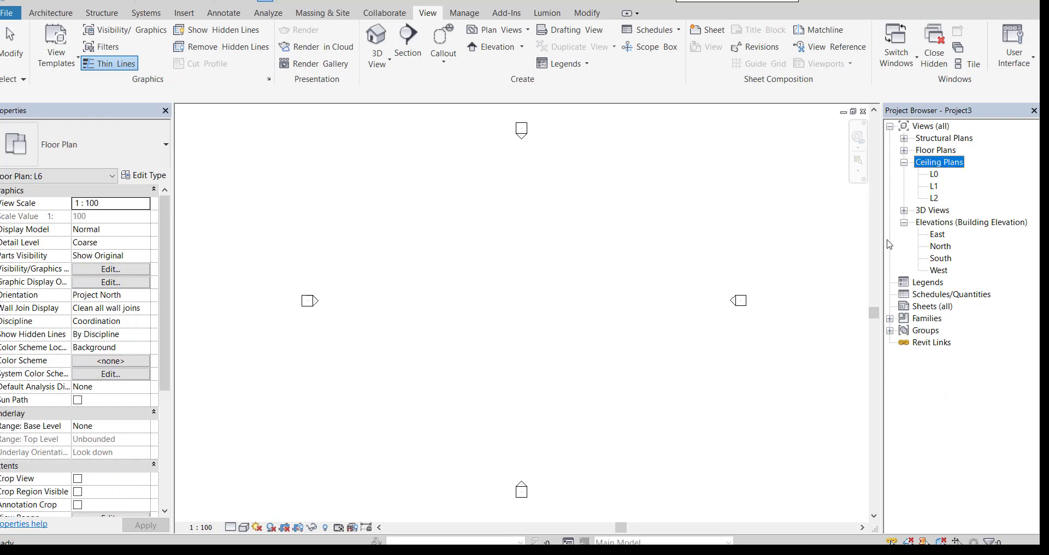
{"action": "left_click", "coordinate": [523, 227]}
{"action": "left_click", "coordinate": [497, 35]}
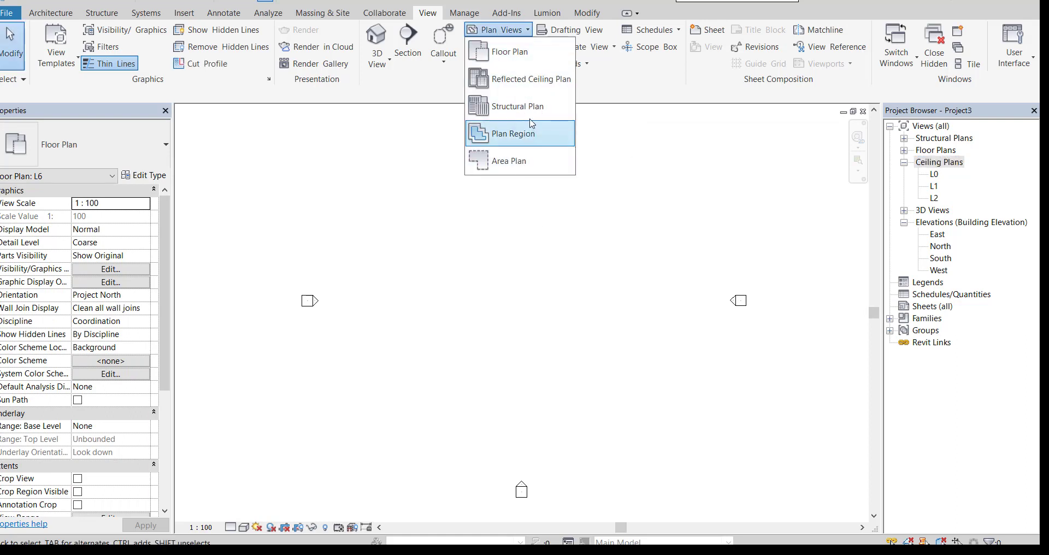
{"action": "left_click", "coordinate": [524, 79]}
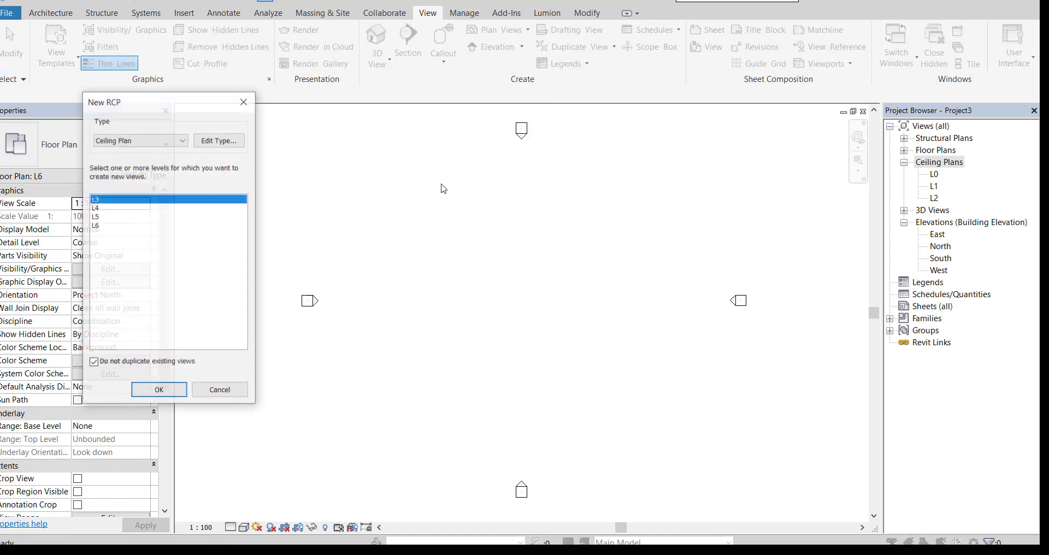
{"action": "left_click_drag", "start_coordinate": [100, 201], "coordinate": [101, 225]}
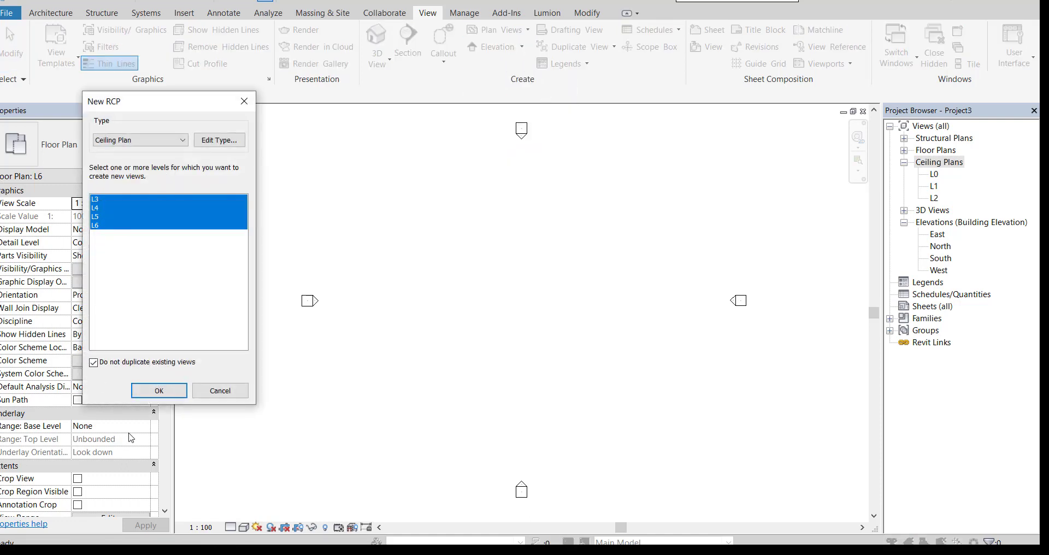
{"action": "left_click", "coordinate": [158, 392]}
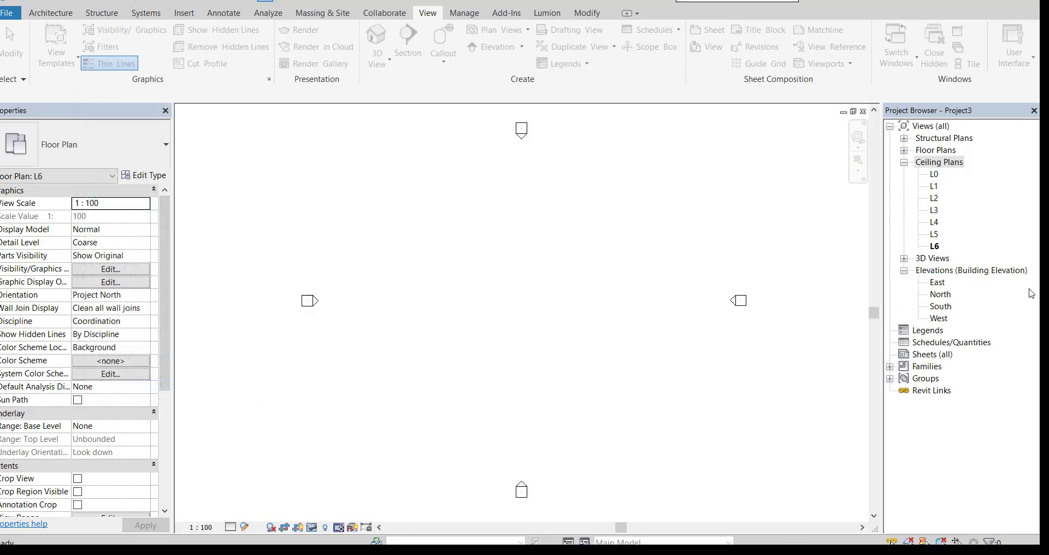
{"action": "left_click", "coordinate": [906, 161]}
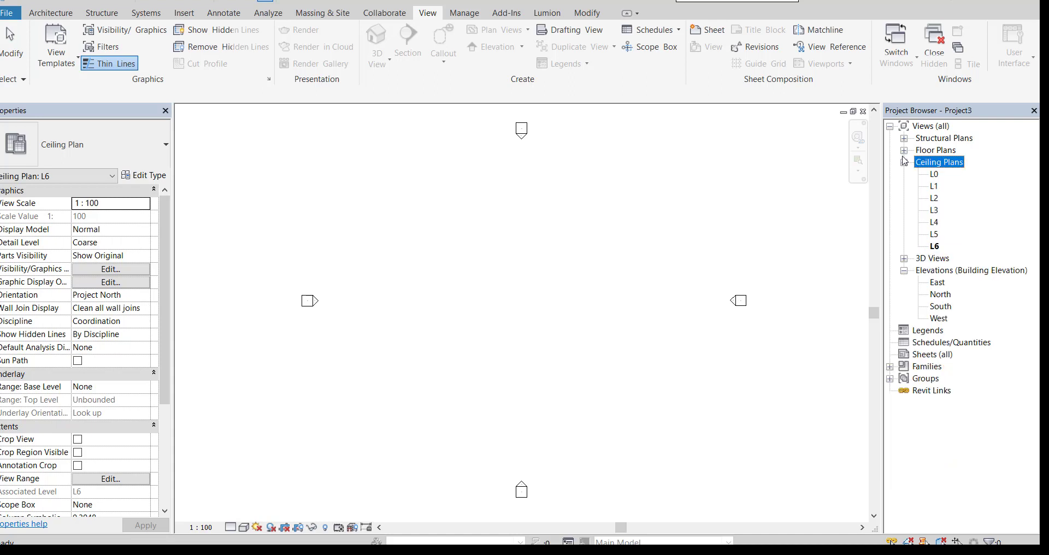
{"action": "left_click", "coordinate": [904, 162]}
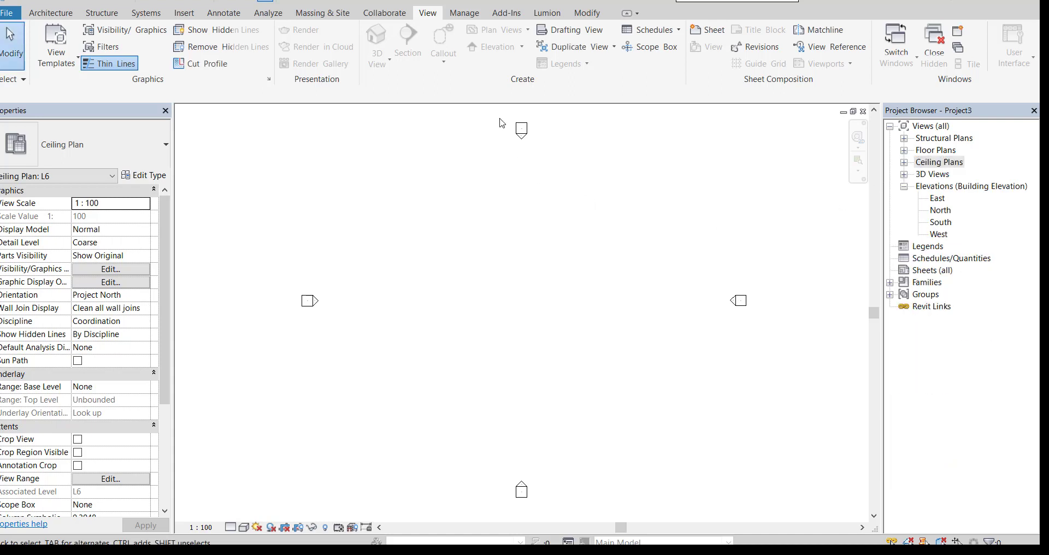
{"action": "left_click", "coordinate": [497, 31]}
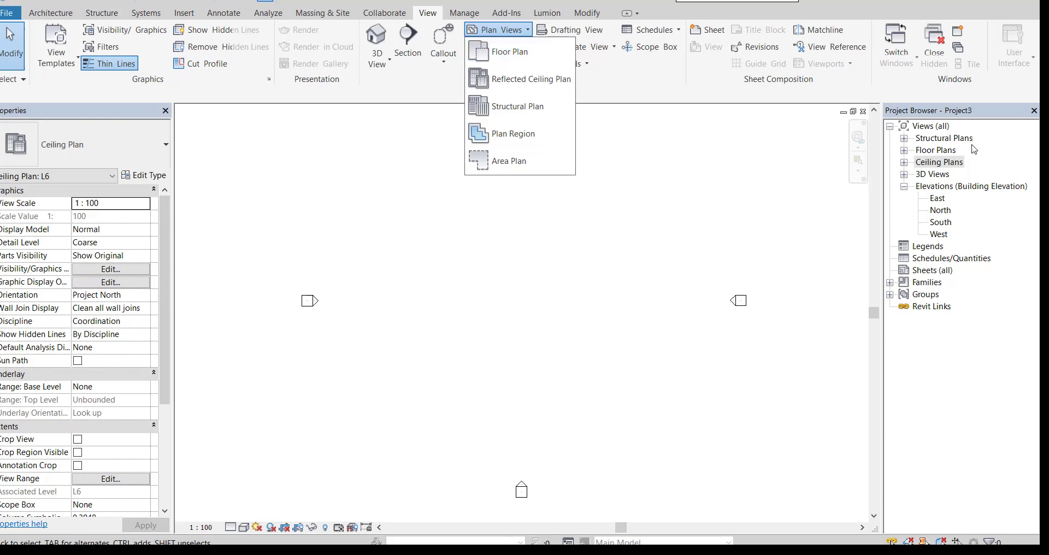
Step: Duplicate the Floor Plan view type and name the copy 'Floor 2D'
{"action": "left_click", "coordinate": [927, 131]}
{"action": "right_click", "coordinate": [927, 131]}
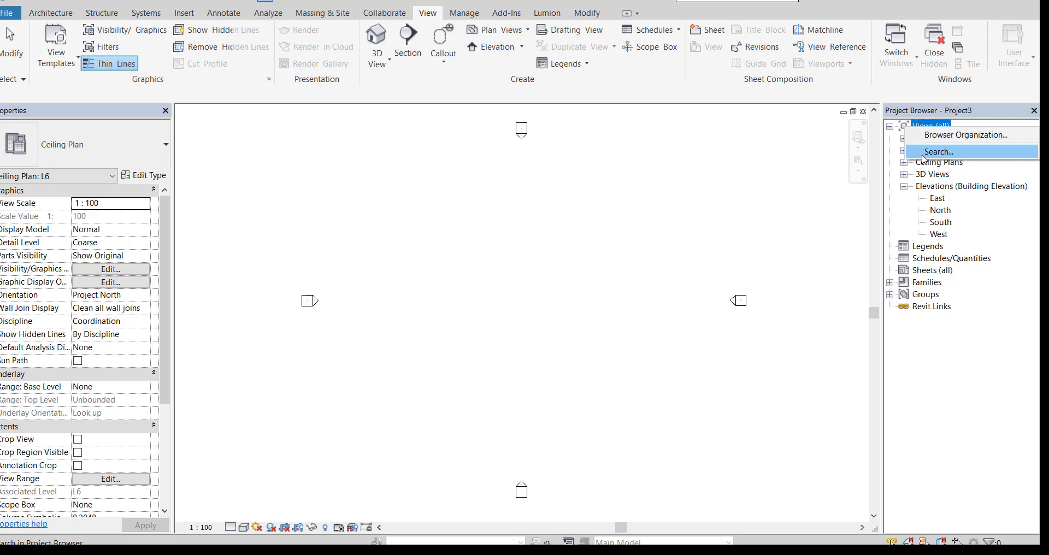
{"action": "left_click", "coordinate": [639, 170]}
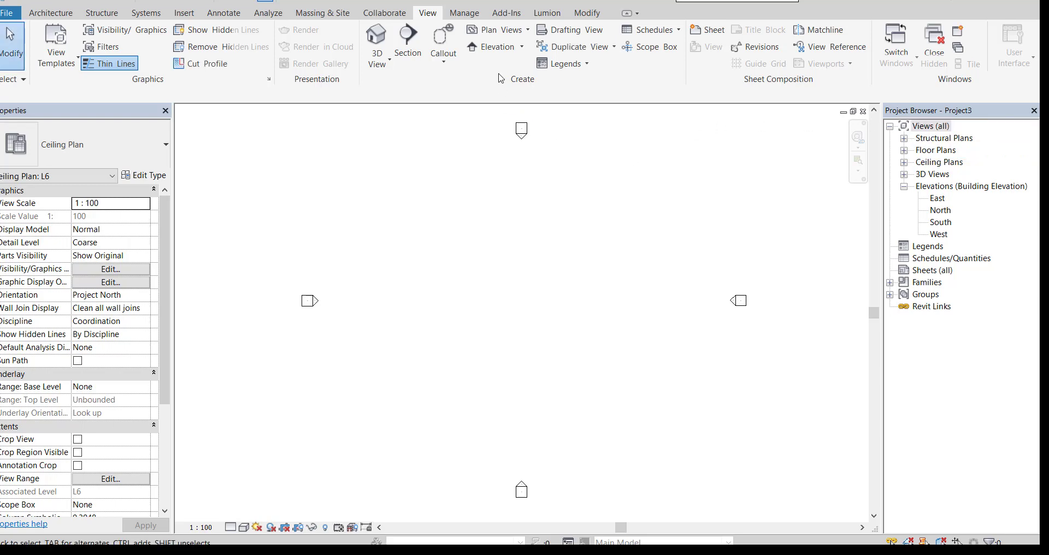
{"action": "left_click", "coordinate": [511, 31]}
{"action": "left_click", "coordinate": [513, 53]}
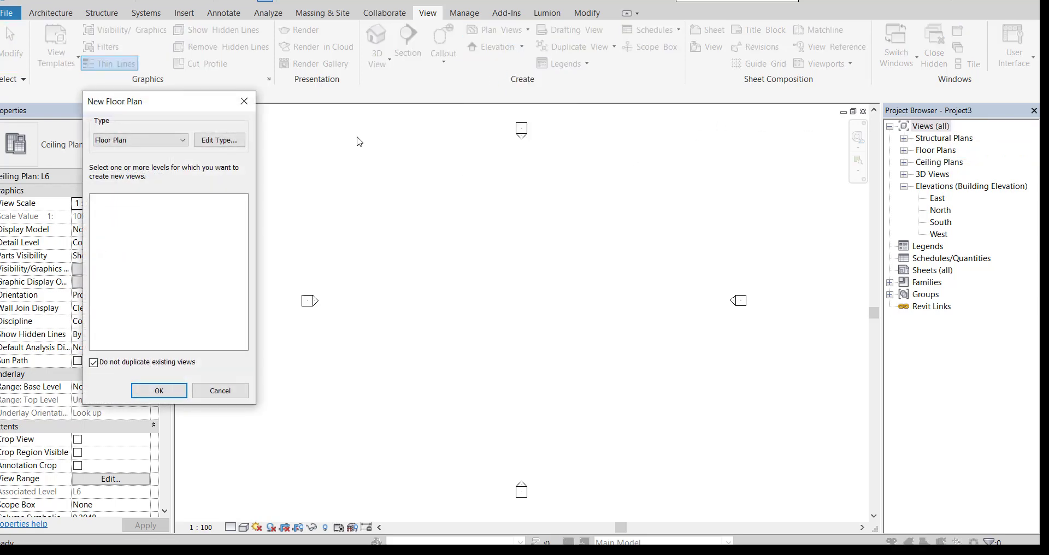
{"action": "left_click", "coordinate": [214, 143]}
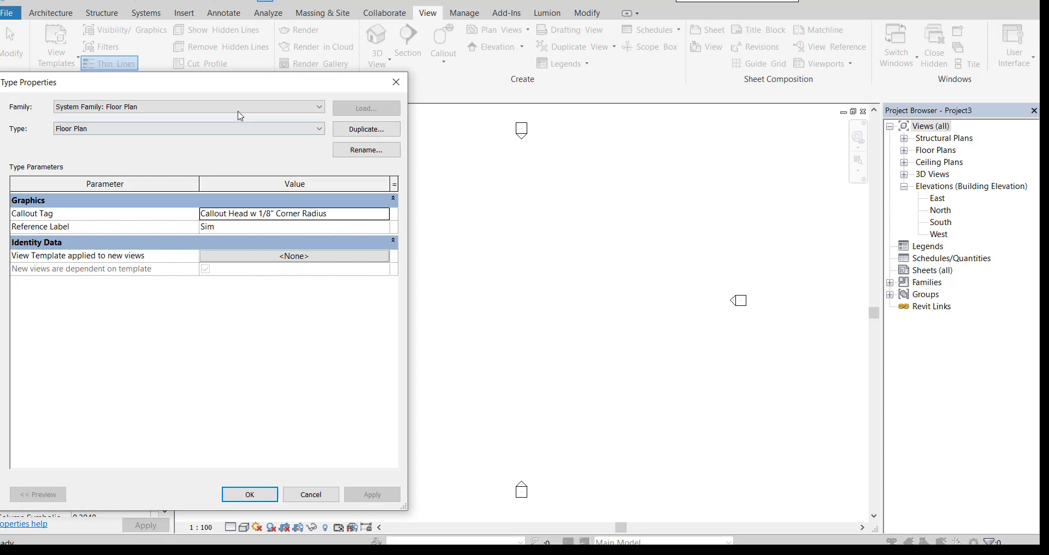
{"action": "left_click_drag", "start_coordinate": [236, 89], "coordinate": [284, 108]}
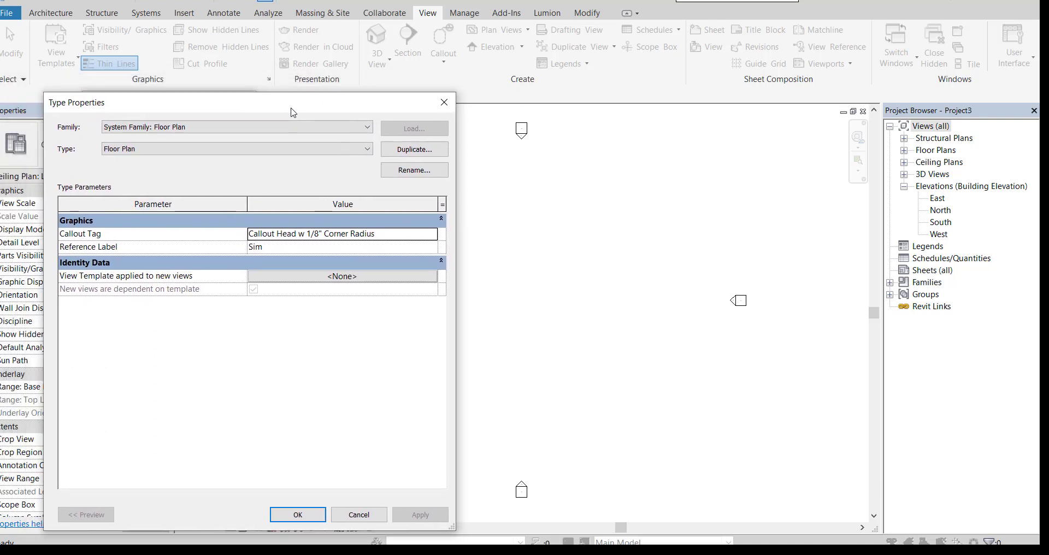
{"action": "left_click", "coordinate": [422, 152]}
{"action": "left_click", "coordinate": [470, 267]}
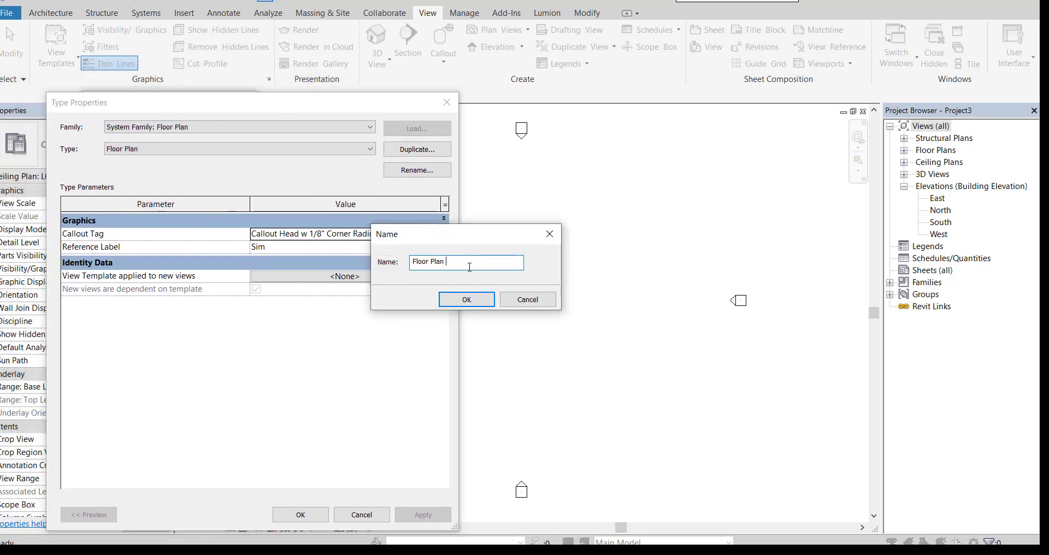
{"action": "key", "text": "BackSpace"}
{"action": "key", "text": "BackSpace"}
{"action": "type", "text": "2D"}
{"action": "left_click", "coordinate": [473, 299]}
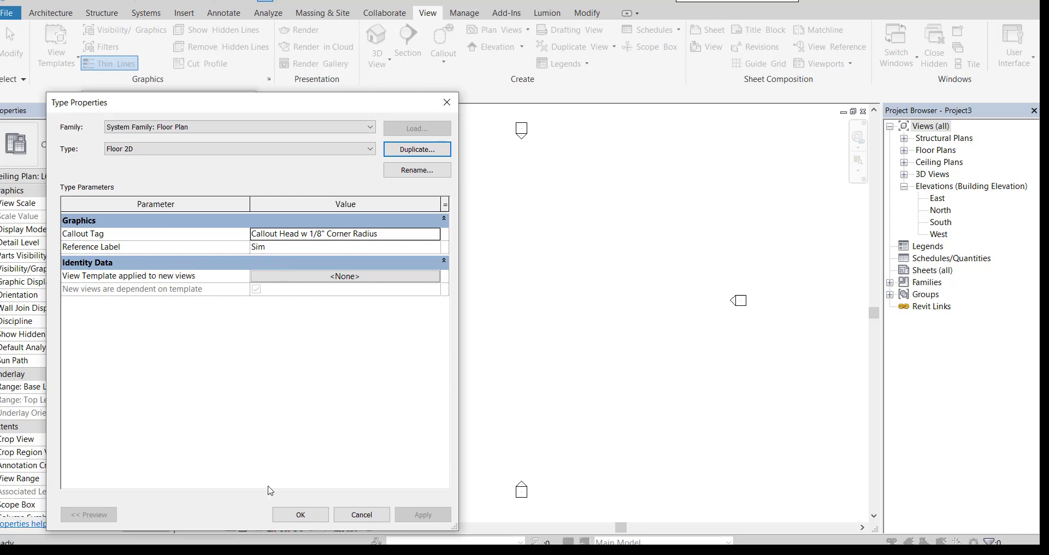
Step: Create Floor 2D type plan views for all levels L0 through L6
{"action": "left_click", "coordinate": [300, 514]}
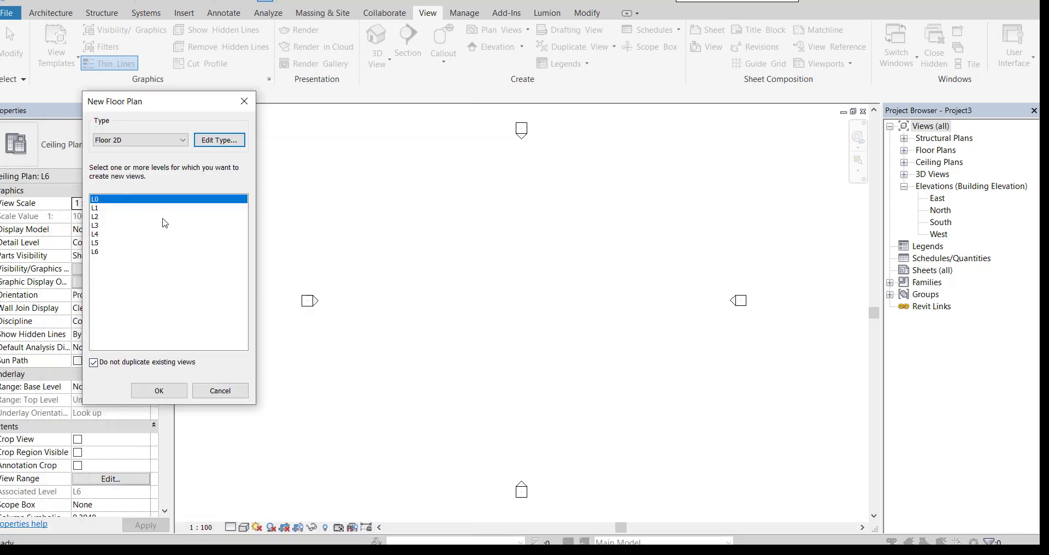
{"action": "left_click", "coordinate": [164, 141]}
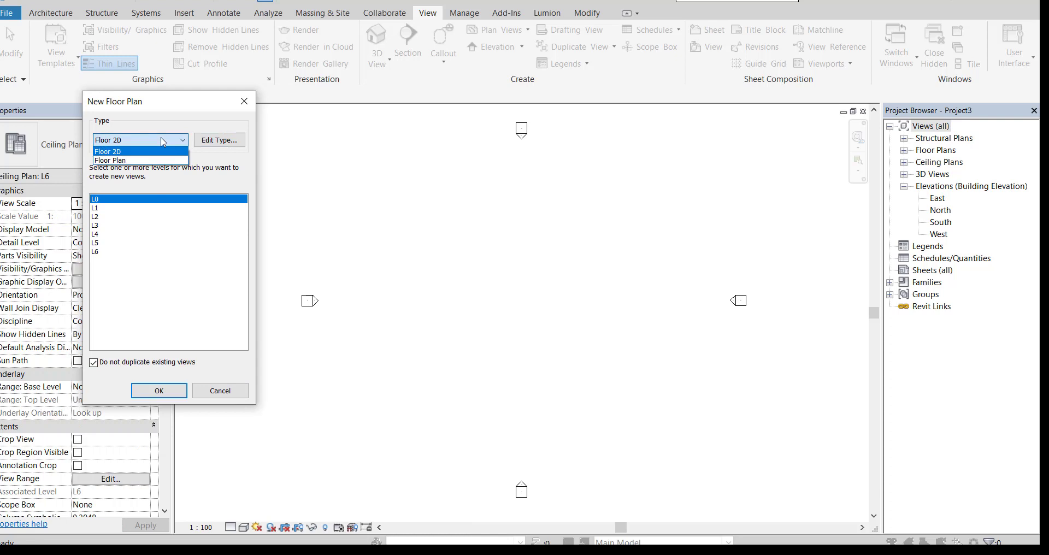
{"action": "left_click", "coordinate": [142, 151]}
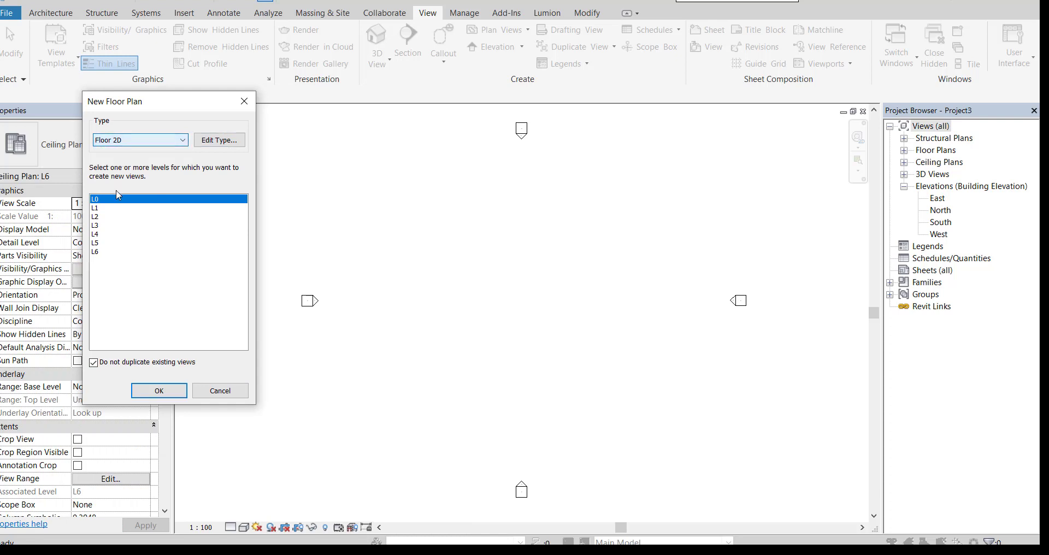
{"action": "left_click_drag", "start_coordinate": [116, 201], "coordinate": [115, 269]}
{"action": "left_click", "coordinate": [156, 392]}
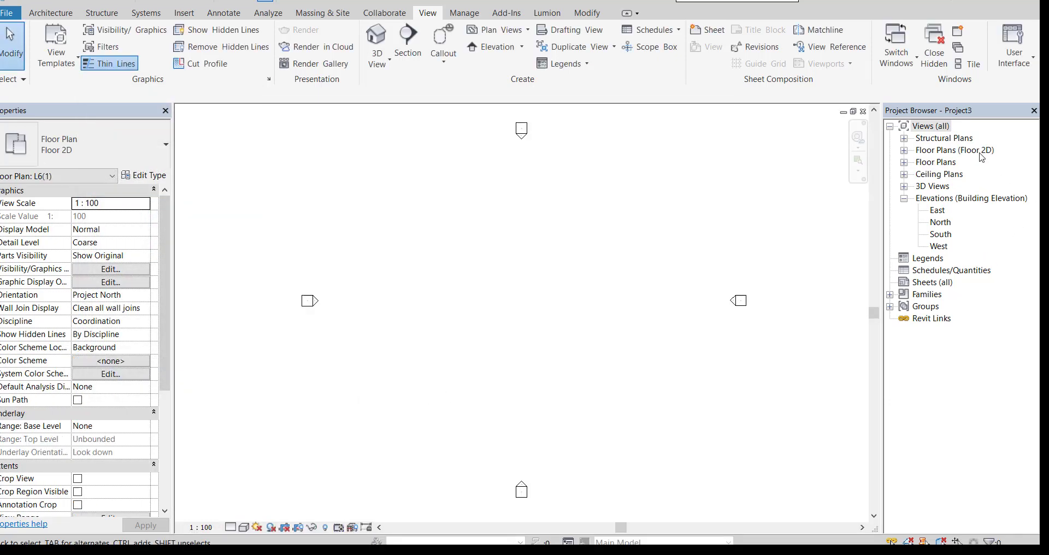
Step: Open the L2(1) Floor 2D plan, then orbit the house in the 3D view
{"action": "left_click", "coordinate": [985, 154]}
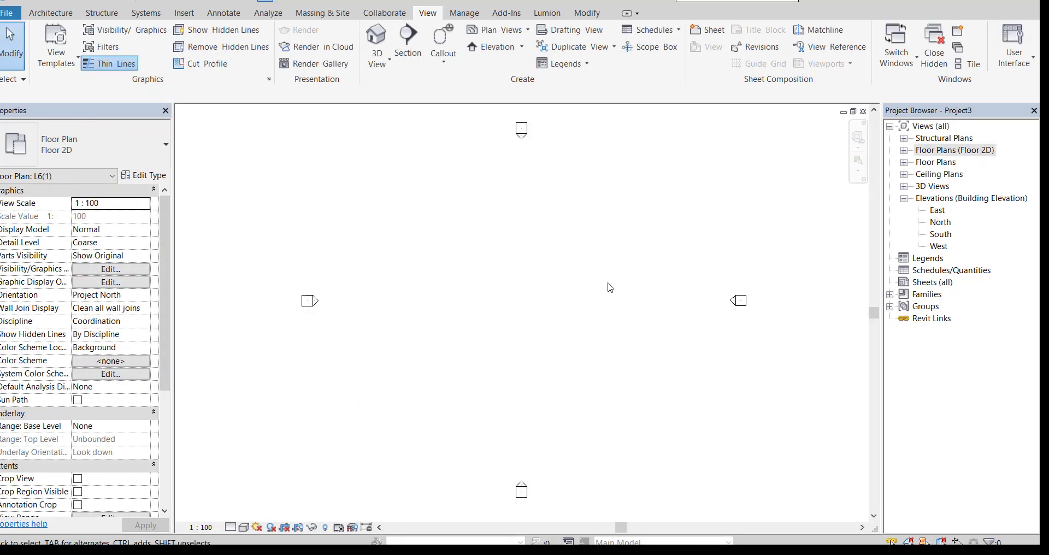
{"action": "left_click", "coordinate": [904, 150]}
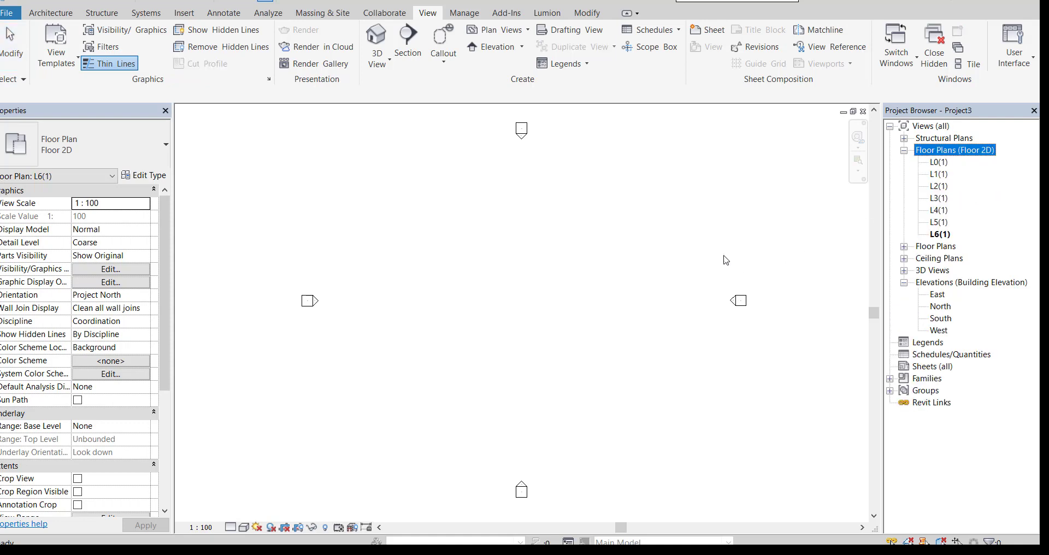
{"action": "double_click", "coordinate": [938, 186]}
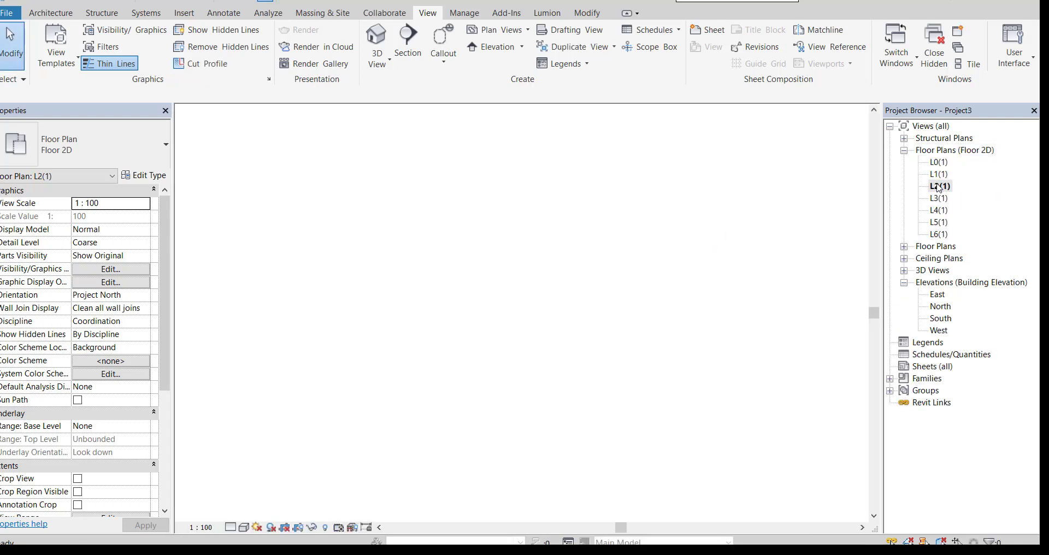
{"action": "left_click", "coordinate": [905, 247]}
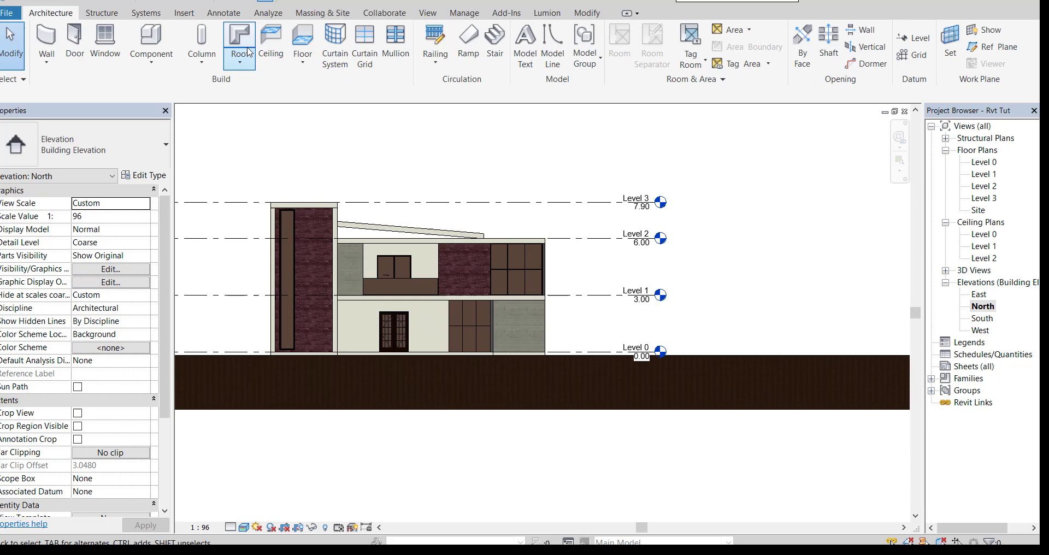
{"action": "left_click", "coordinate": [215, 3]}
{"action": "mouse_move", "coordinate": [285, 152]}
{"action": "middle_mouse_down", "text": "shift"}
{"action": "mouse_move", "coordinate": [666, 314]}
{"action": "mouse_move", "coordinate": [602, 371]}
{"action": "mouse_move", "coordinate": [624, 416]}
{"action": "middle_mouse_up", "text": "shift"}
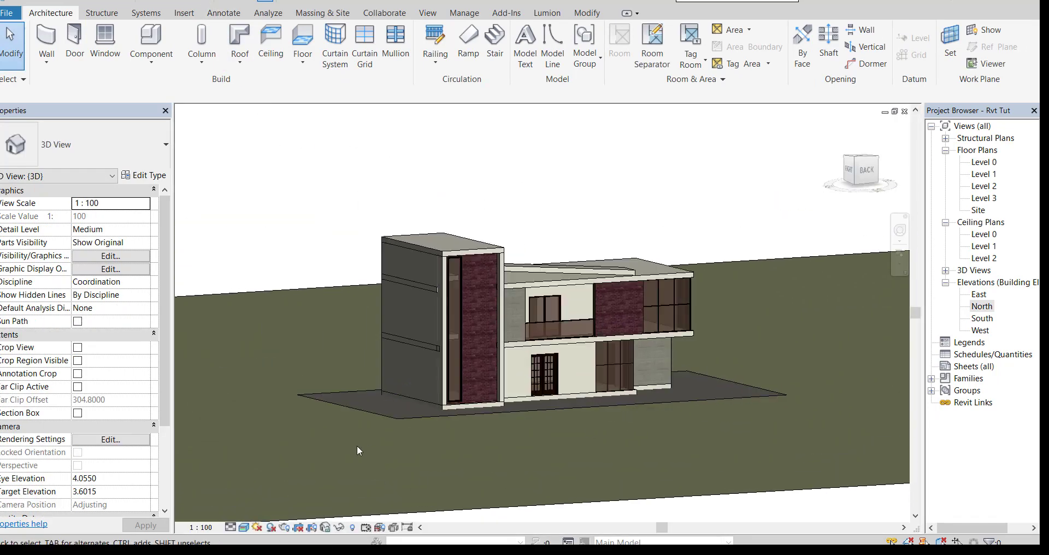